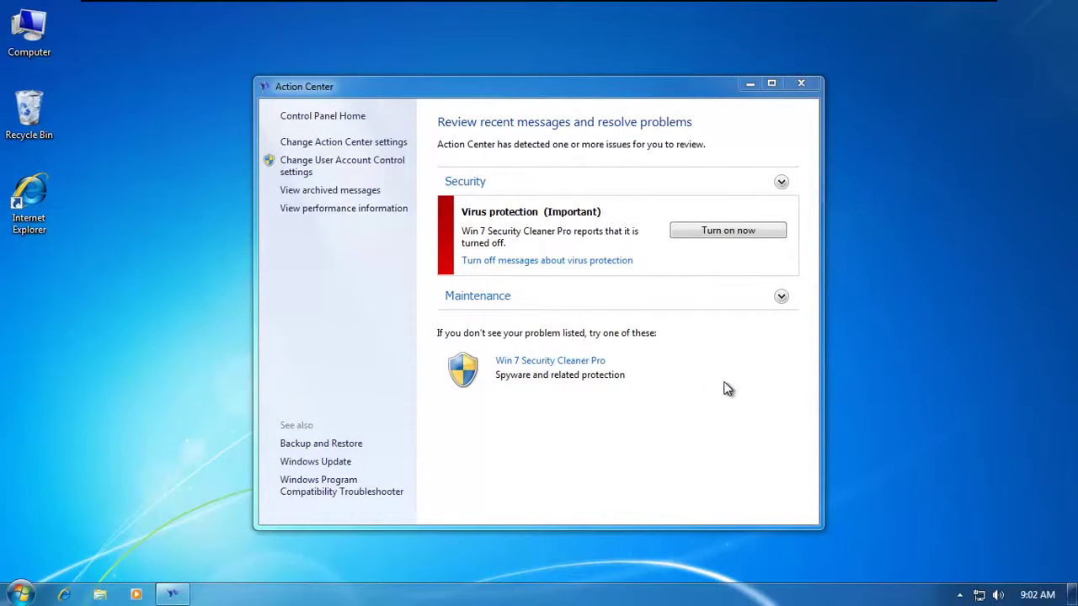
# Turn on virus protection in Action Center, reveal the registration key field, and request the full-version purchase page
pyautogui.click(489, 426)
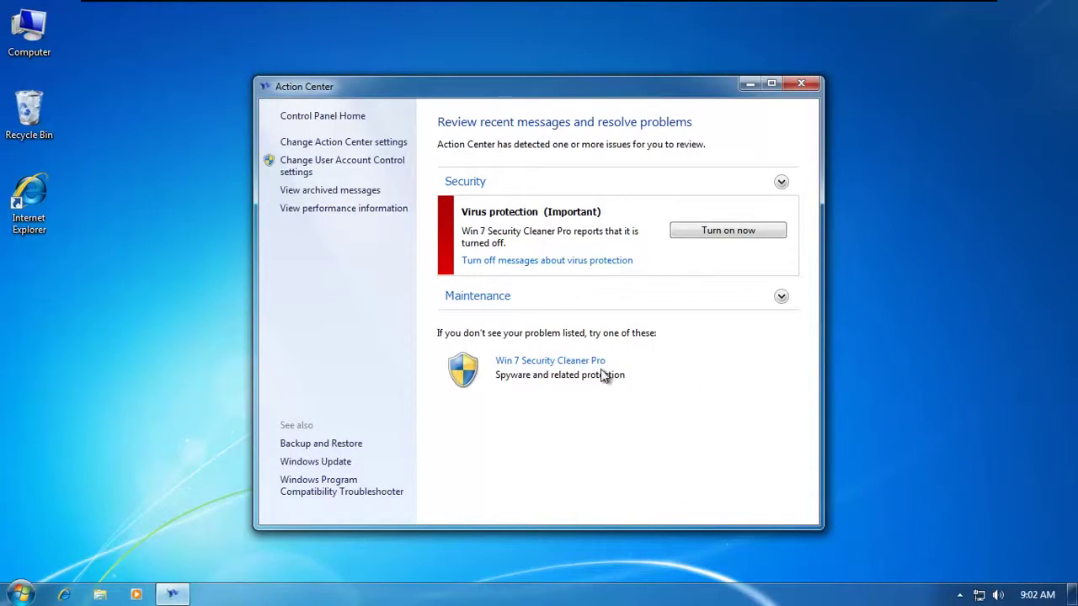
pyautogui.click(757, 234)
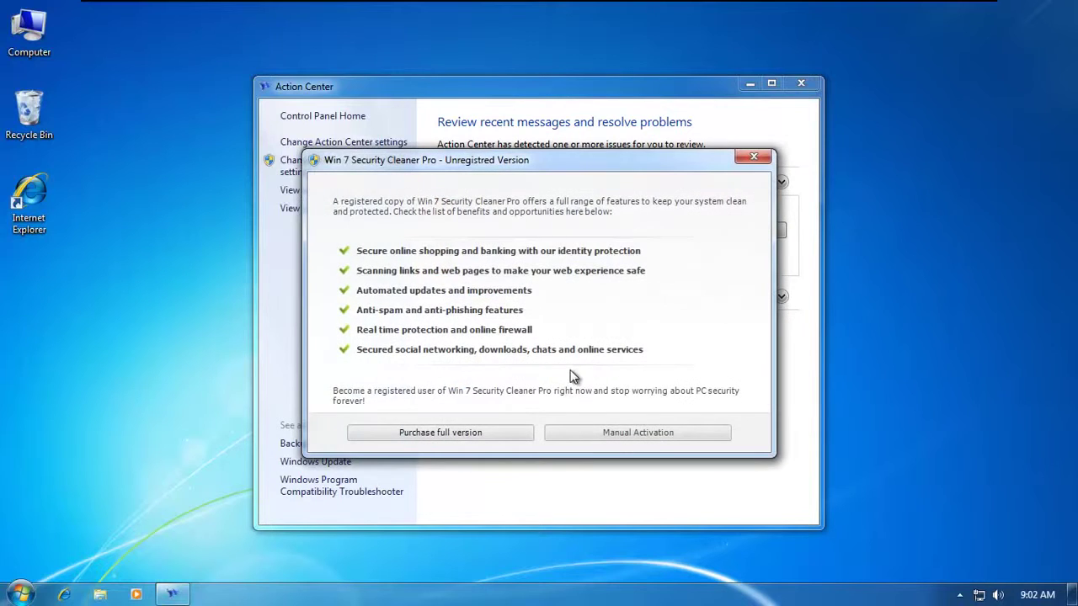
pyautogui.click(618, 438)
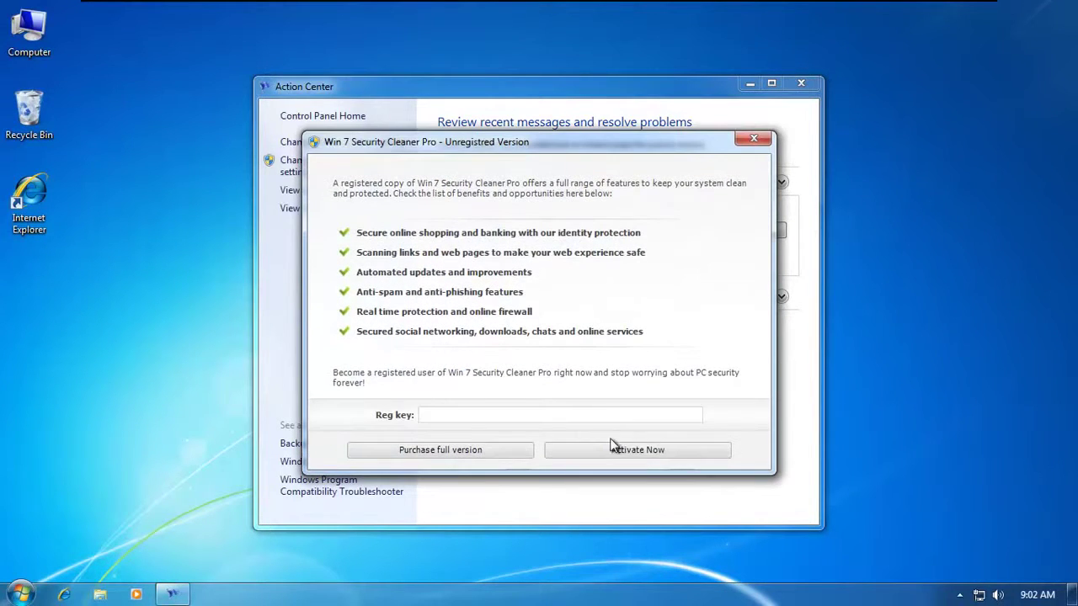
pyautogui.click(510, 453)
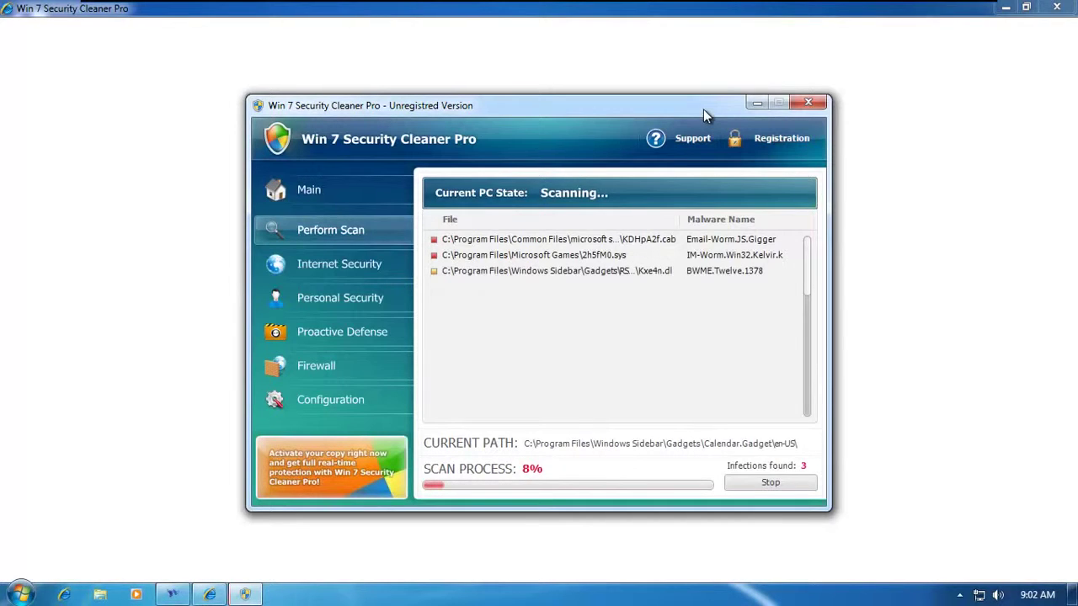
# Stop the running scan, submit the purchase form with its payment and contact fields empty, and close the purchase page
pyautogui.click(765, 483)
pyautogui.click(510, 446)
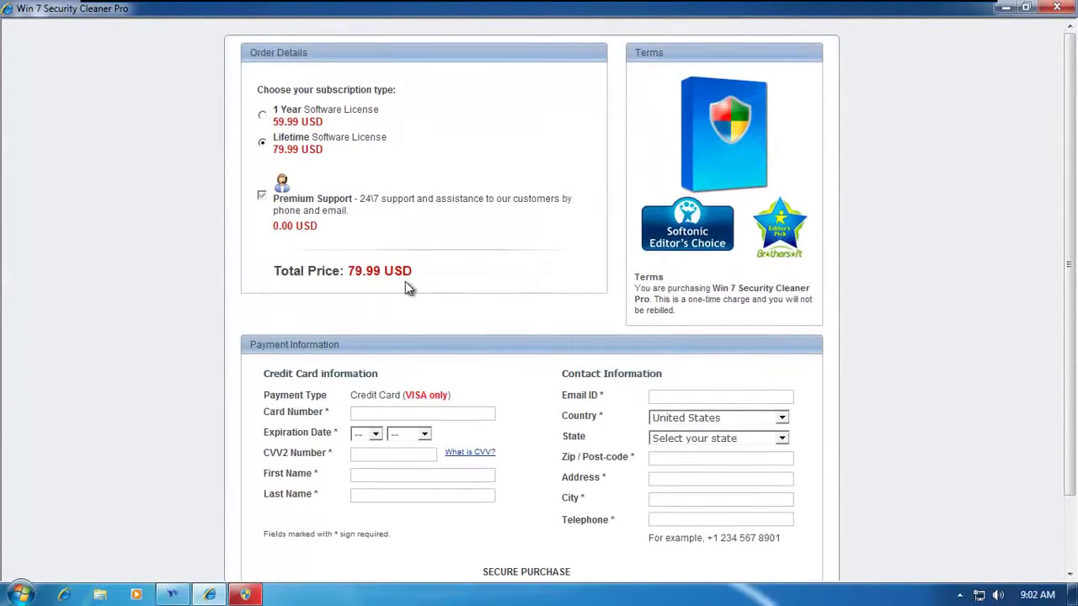
pyautogui.scroll(-3, 893, 164)
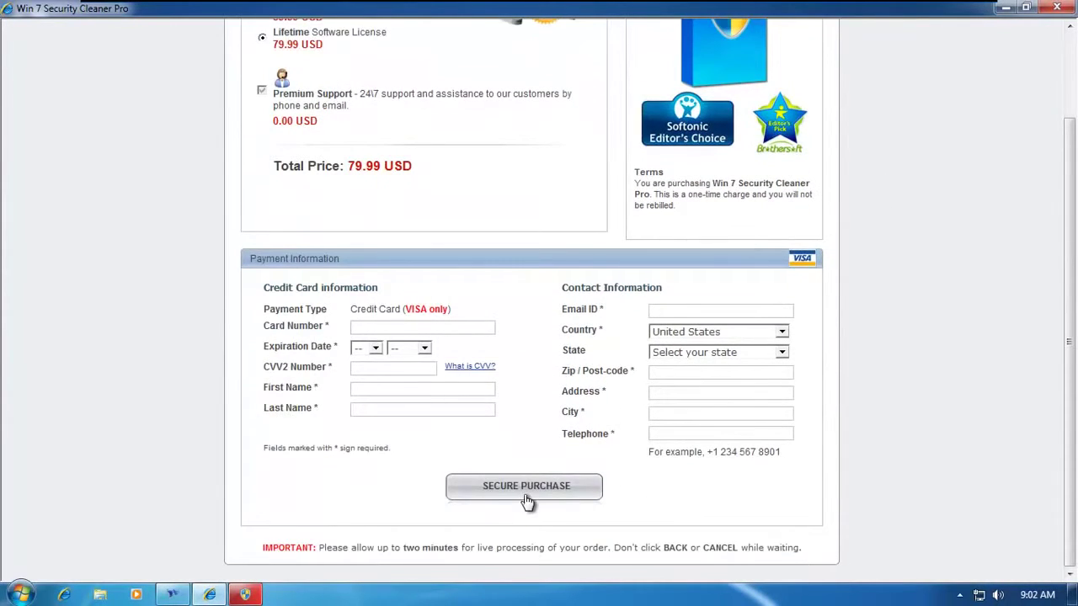
pyautogui.click(526, 489)
pyautogui.scroll(3, 620, 374)
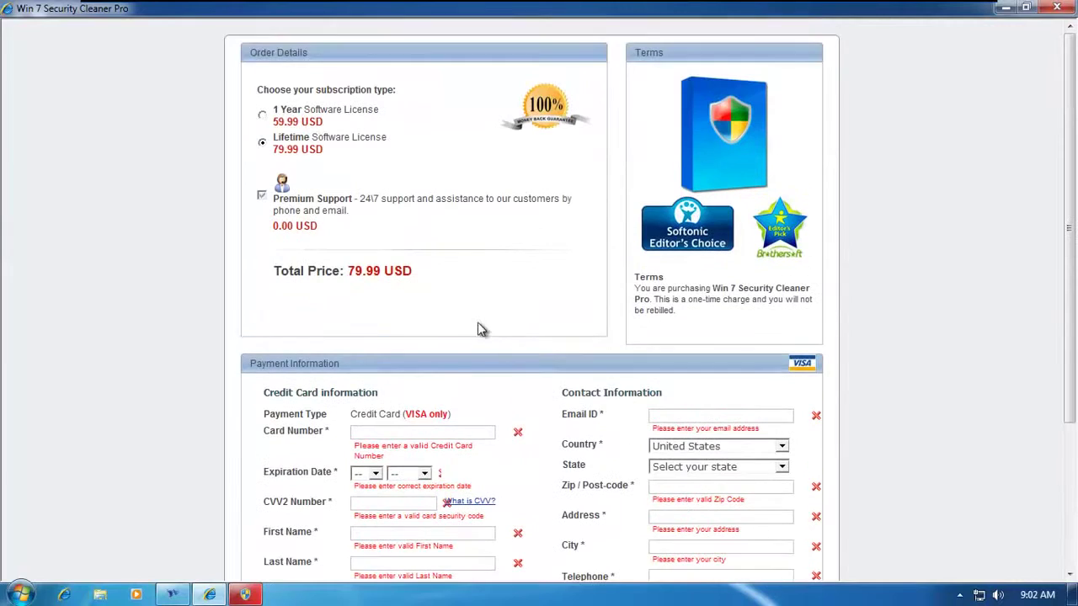
pyautogui.click(1027, 8)
pyautogui.click(1053, 9)
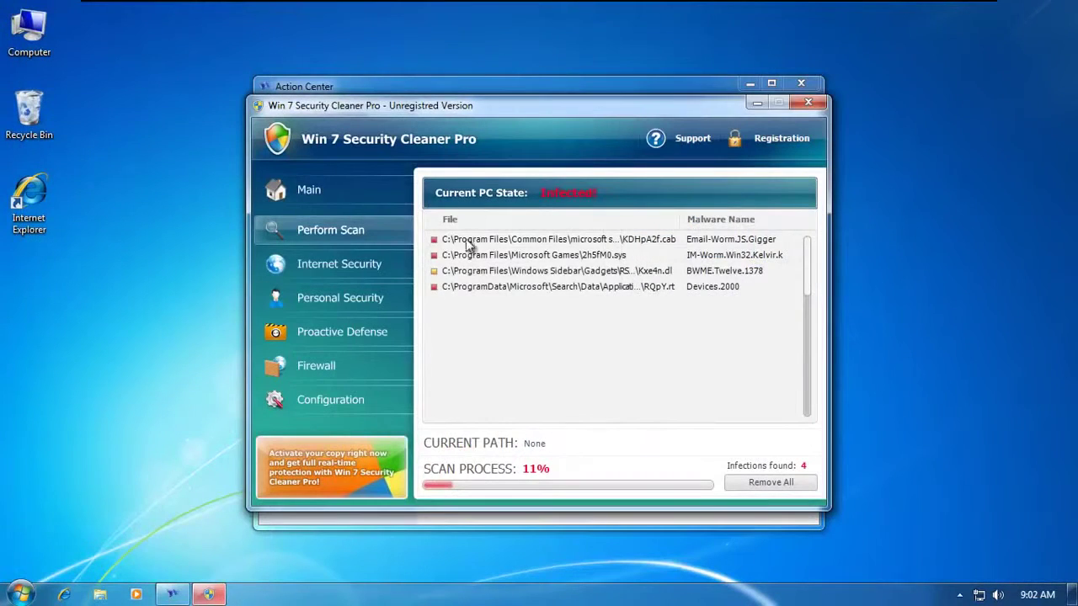
# Try the scanner's Internet Security and Personal Security sections, and close the scanner and Action Center
pyautogui.click(546, 379)
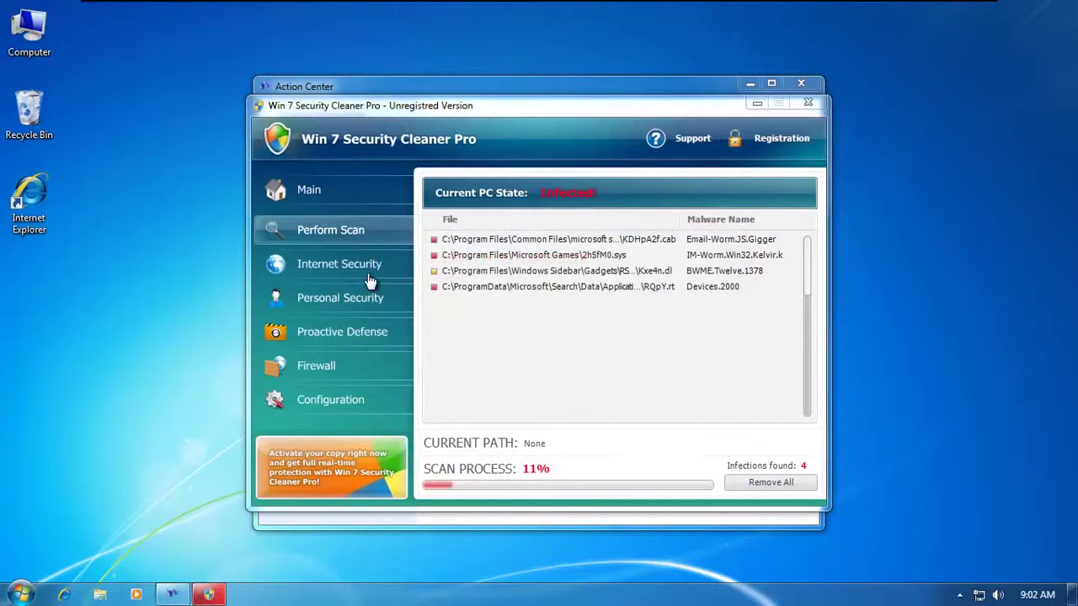
pyautogui.click(354, 269)
pyautogui.click(353, 303)
pyautogui.click(801, 105)
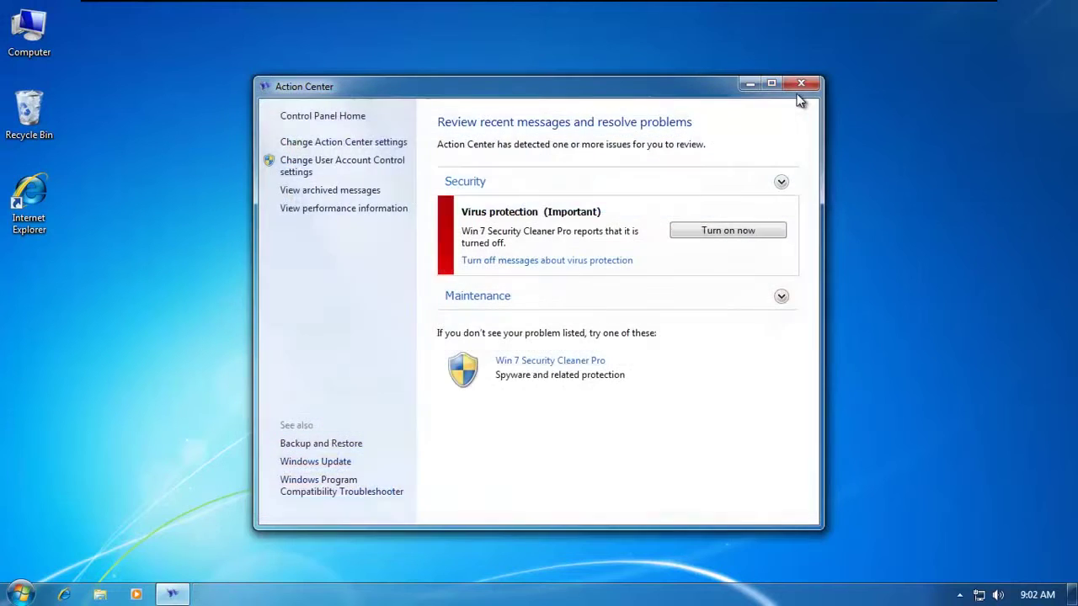
pyautogui.click(801, 84)
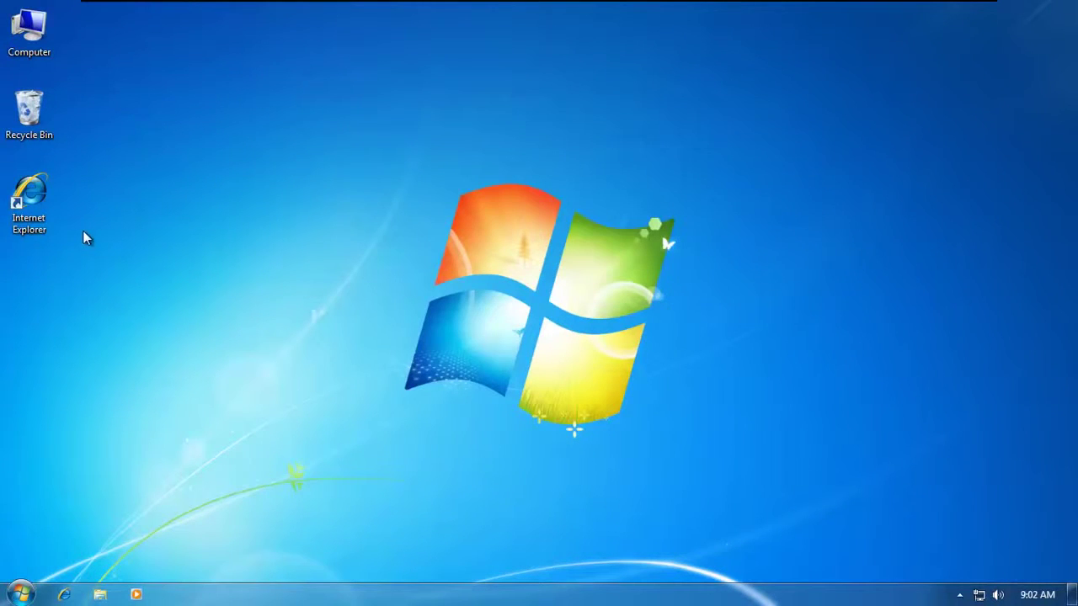
# Try launching Internet Explorer by continuing unprotected past the firewall alert, and view the hidden notification icons
pyautogui.doubleClick(46, 197)
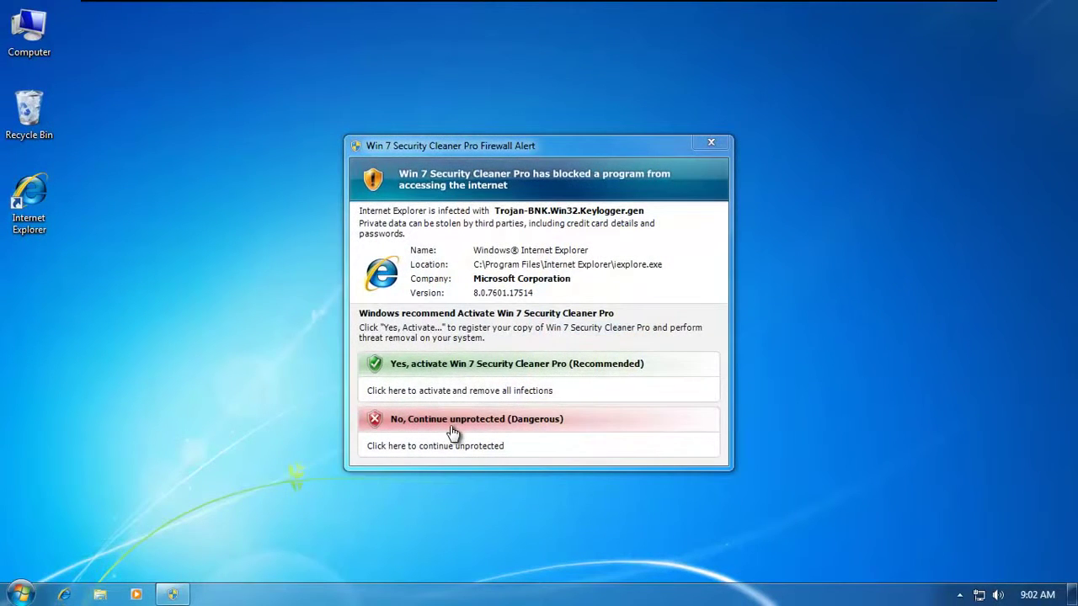
pyautogui.click(530, 429)
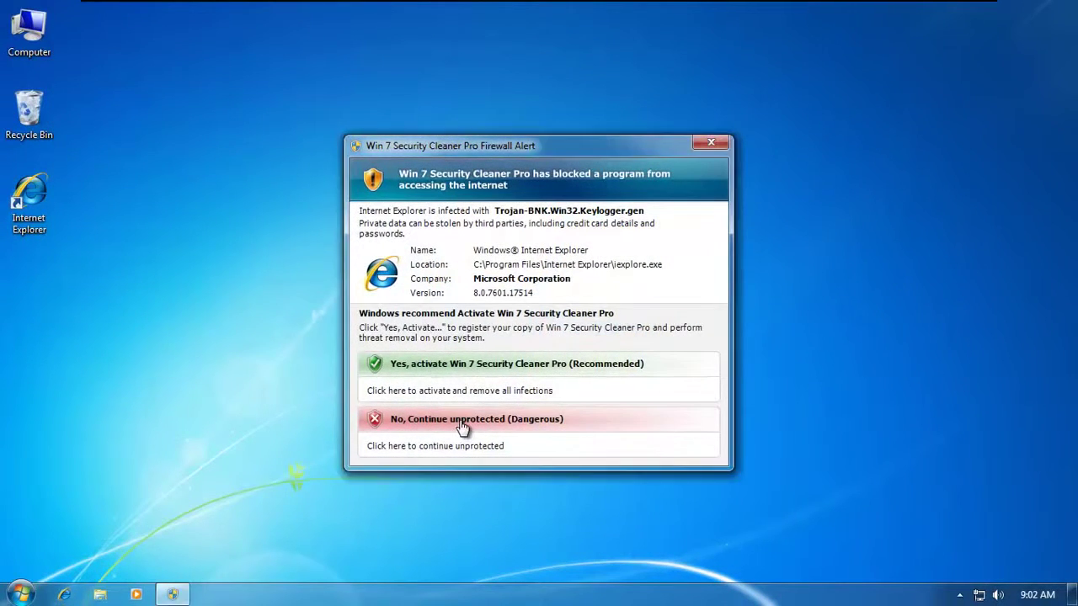
pyautogui.click(741, 10)
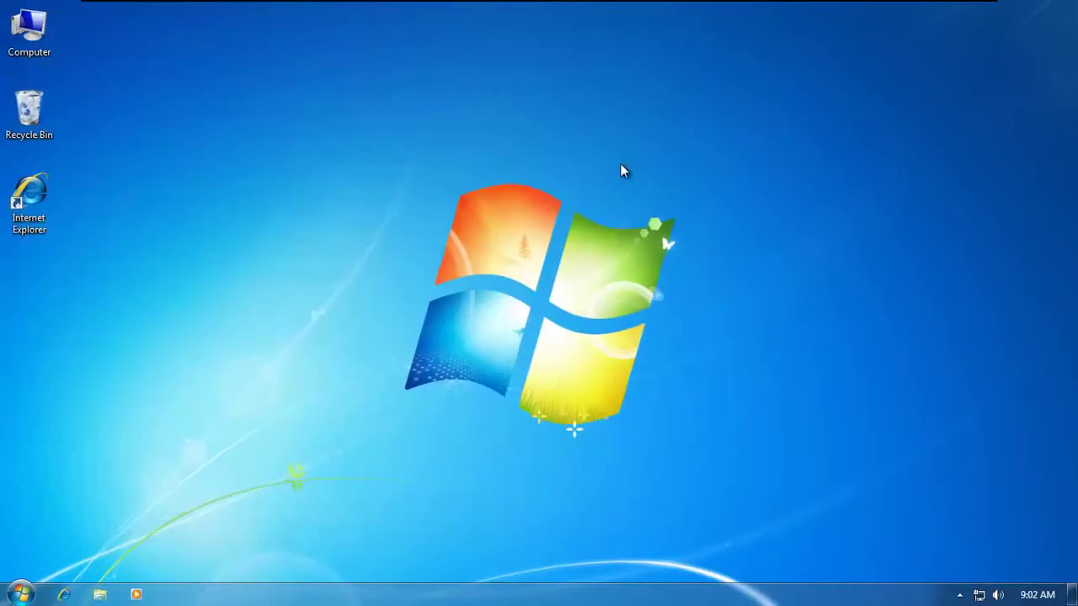
pyautogui.click(959, 595)
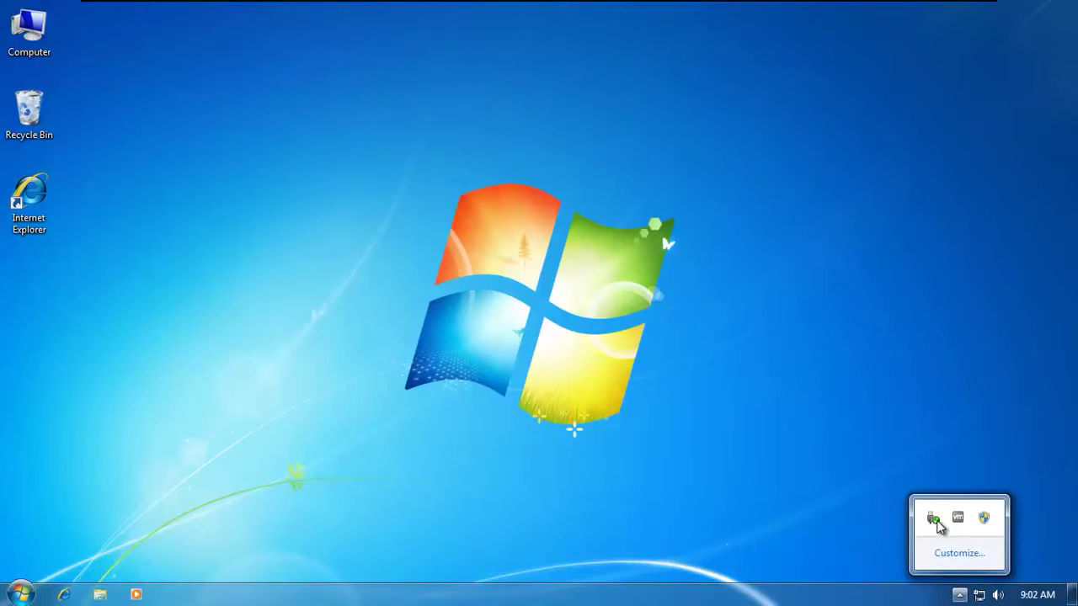
pyautogui.click(659, 441)
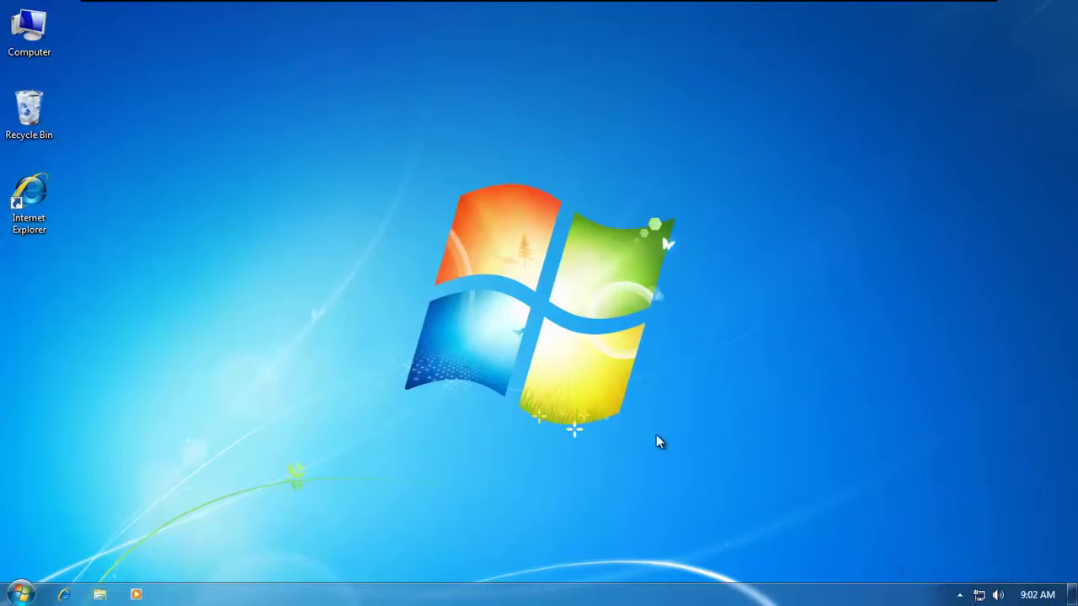
# Try to start Task Manager from the taskbar, follow the activation prompt to the purchase page, and close that page
pyautogui.rightClick(500, 583)
pyautogui.click(536, 539)
pyautogui.click(417, 383)
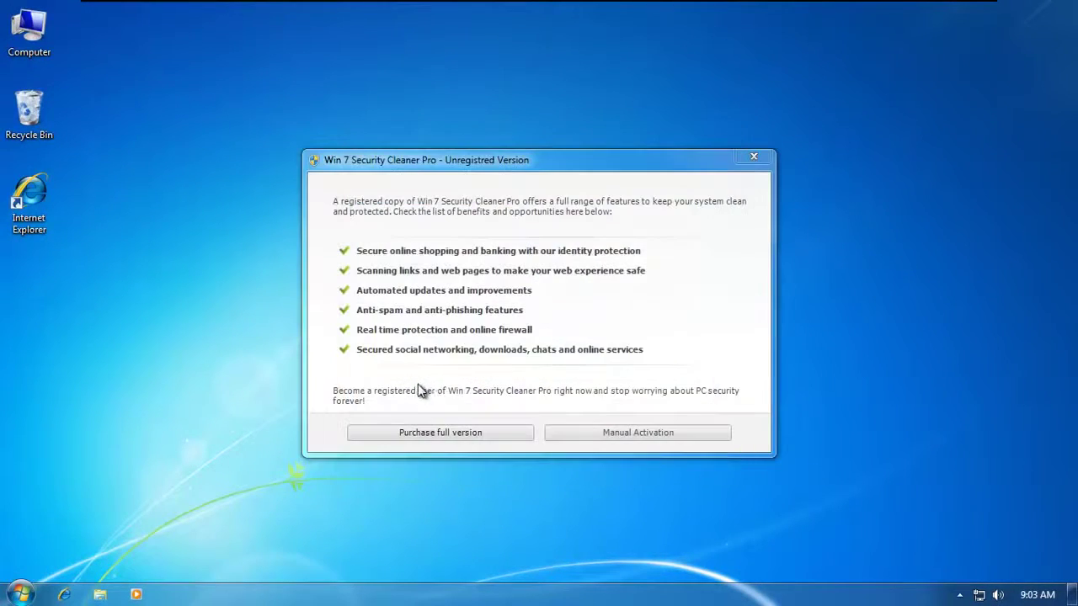
pyautogui.click(496, 438)
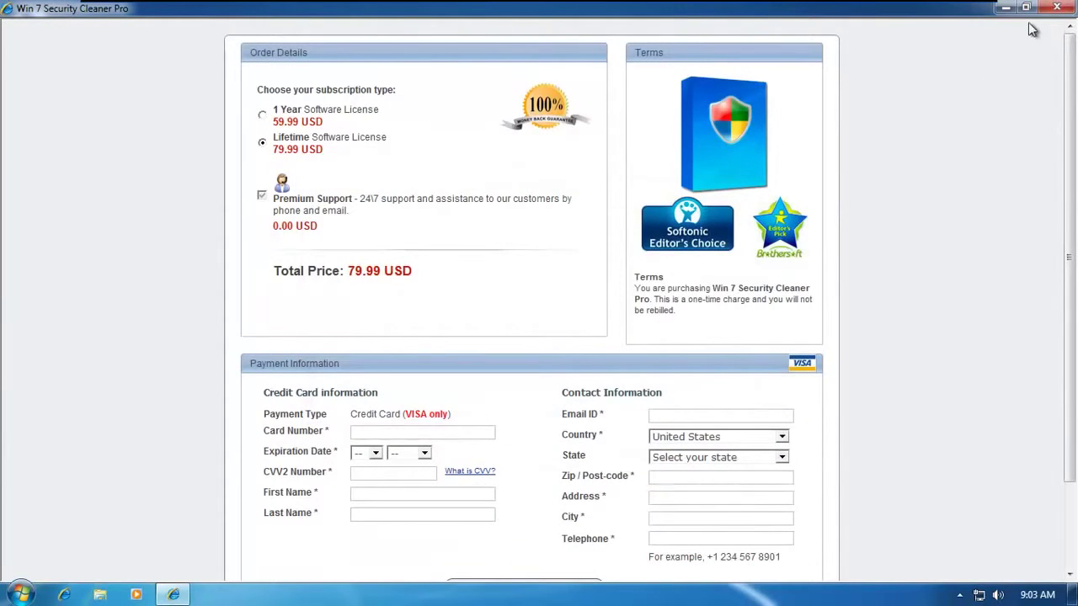
pyautogui.click(1021, 23)
pyautogui.click(1053, 10)
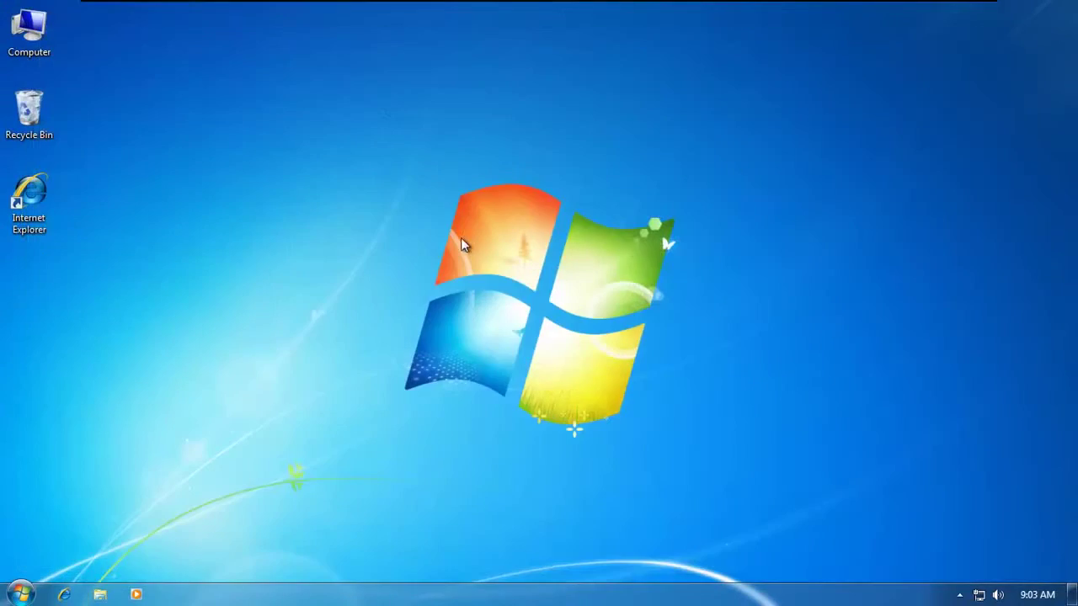
# Search the Start menu for taskmgr and open the program
pyautogui.click(21, 594)
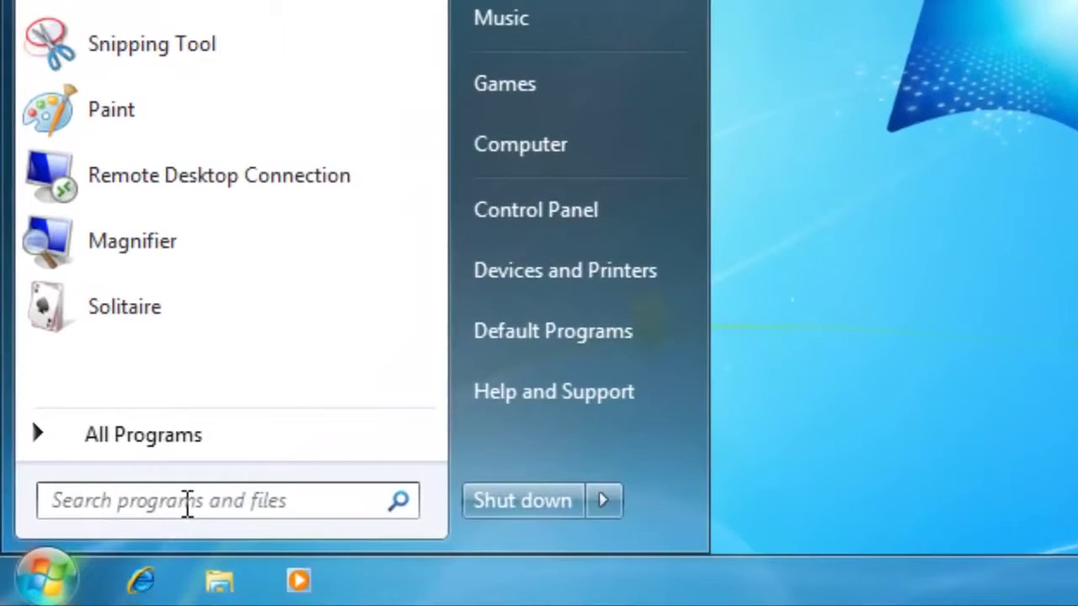
pyautogui.click(187, 503)
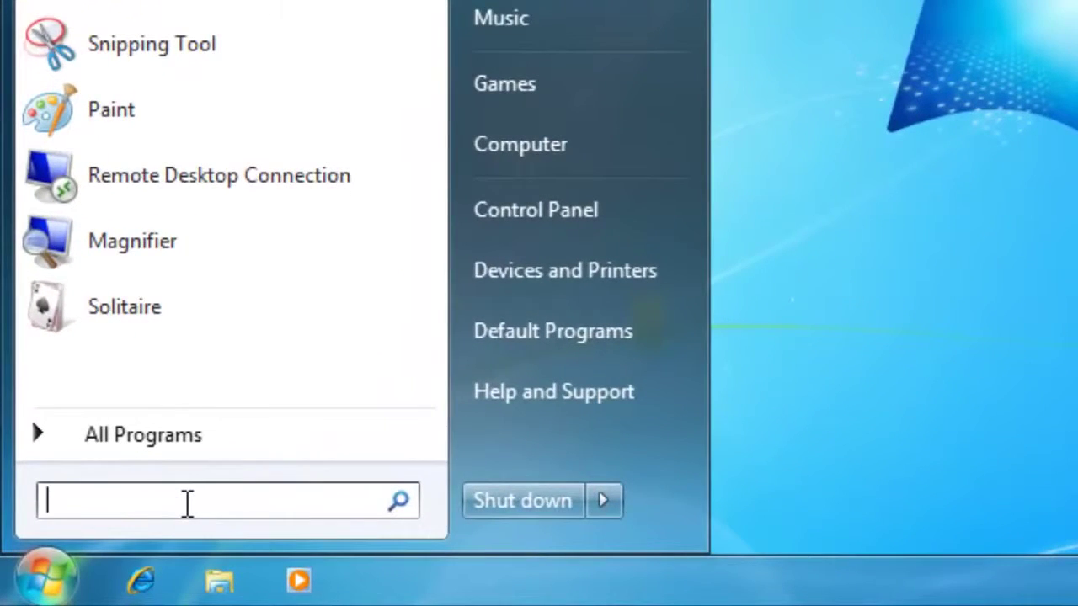
pyautogui.write('taskm')
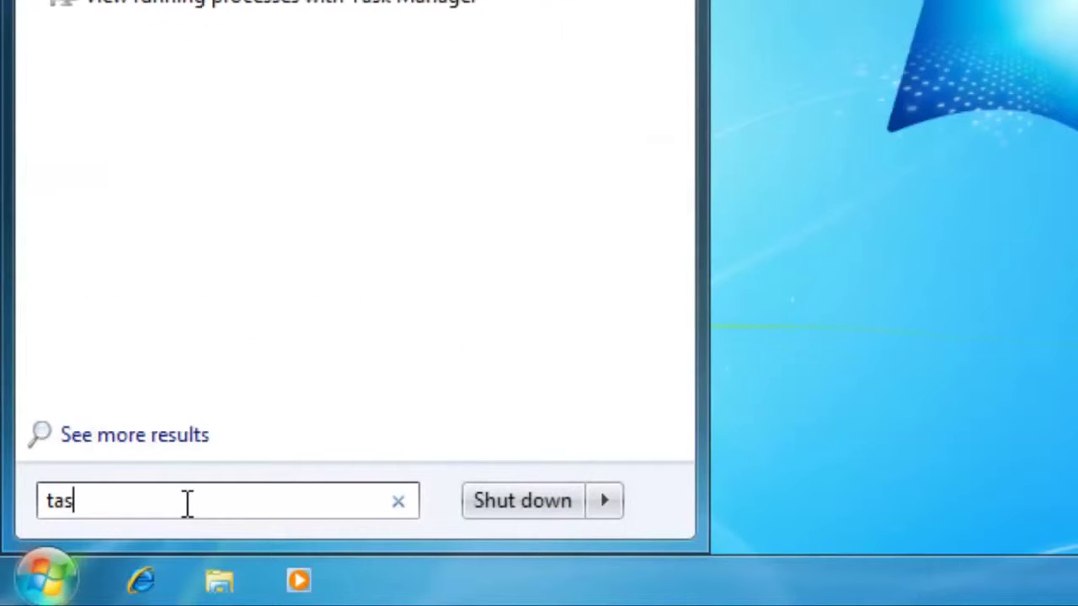
pyautogui.write('gr')
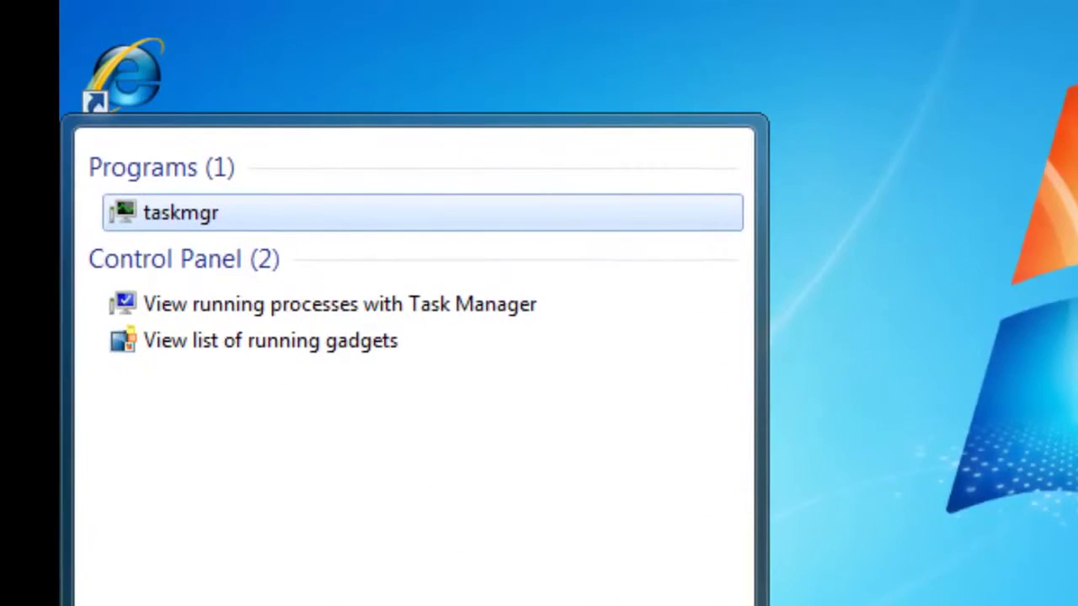
pyautogui.click(210, 213)
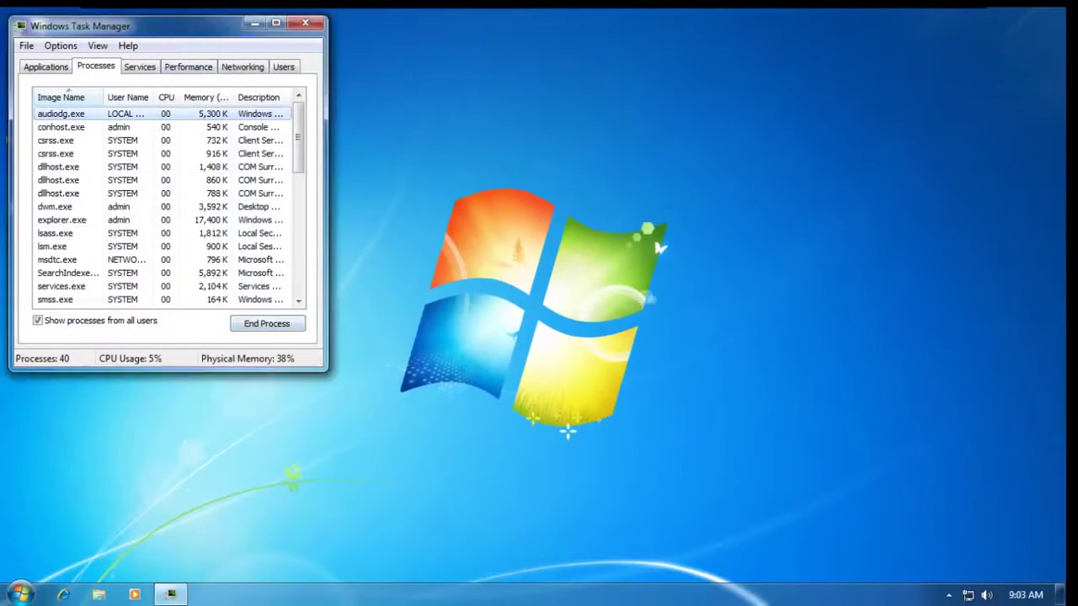
# Move Task Manager toward the middle of the desktop and select unc.exe in its list of running processes
pyautogui.moveTo(177, 26); pyautogui.dragTo(373, 109)
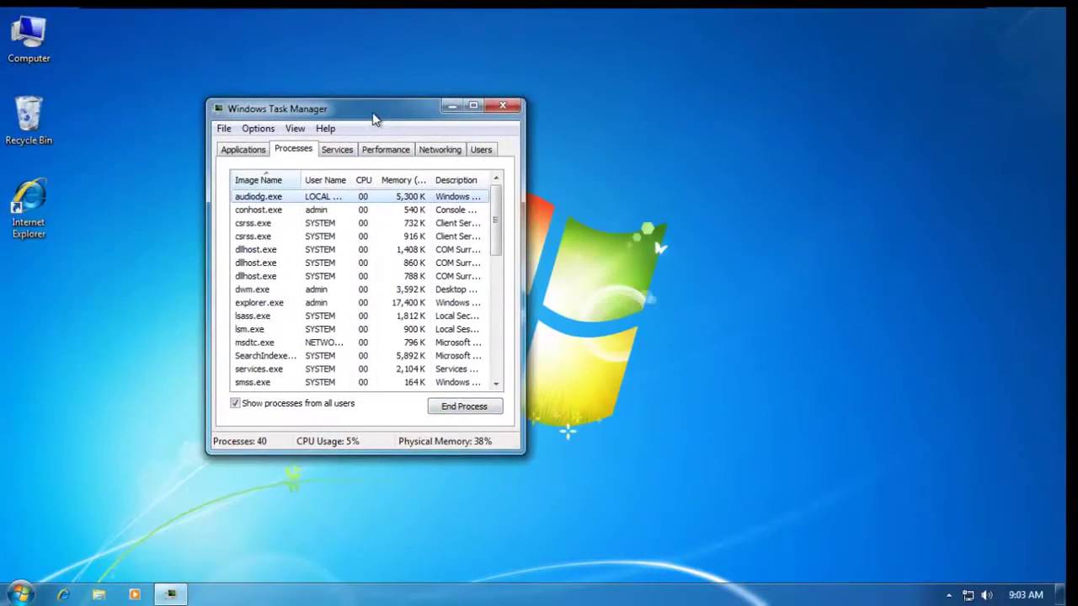
pyautogui.click(261, 149)
pyautogui.click(297, 150)
pyautogui.scroll(-1, 283, 247)
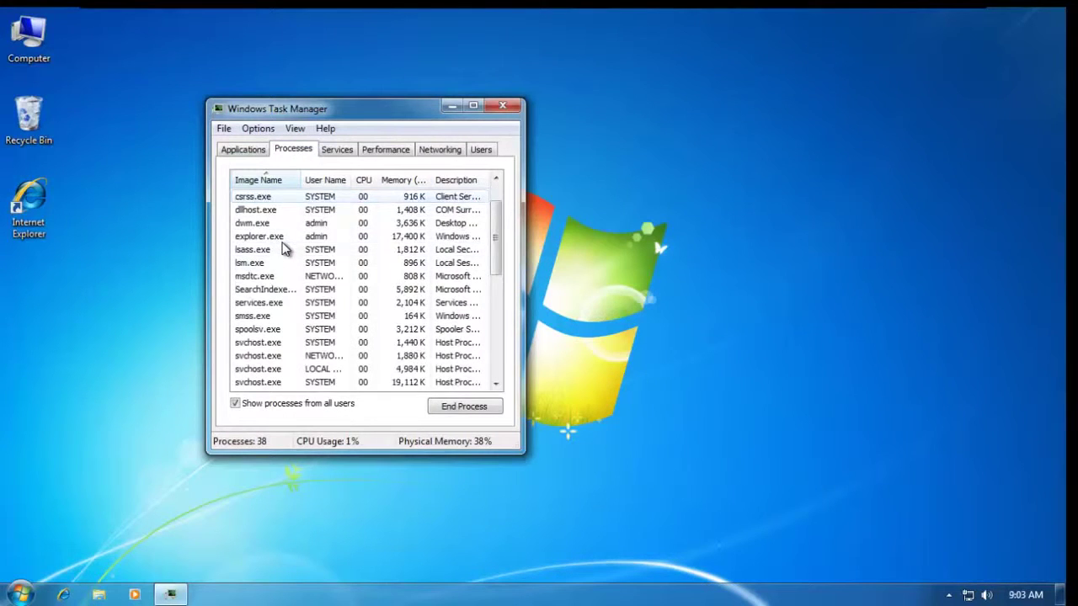
pyautogui.scroll(-6, 283, 248)
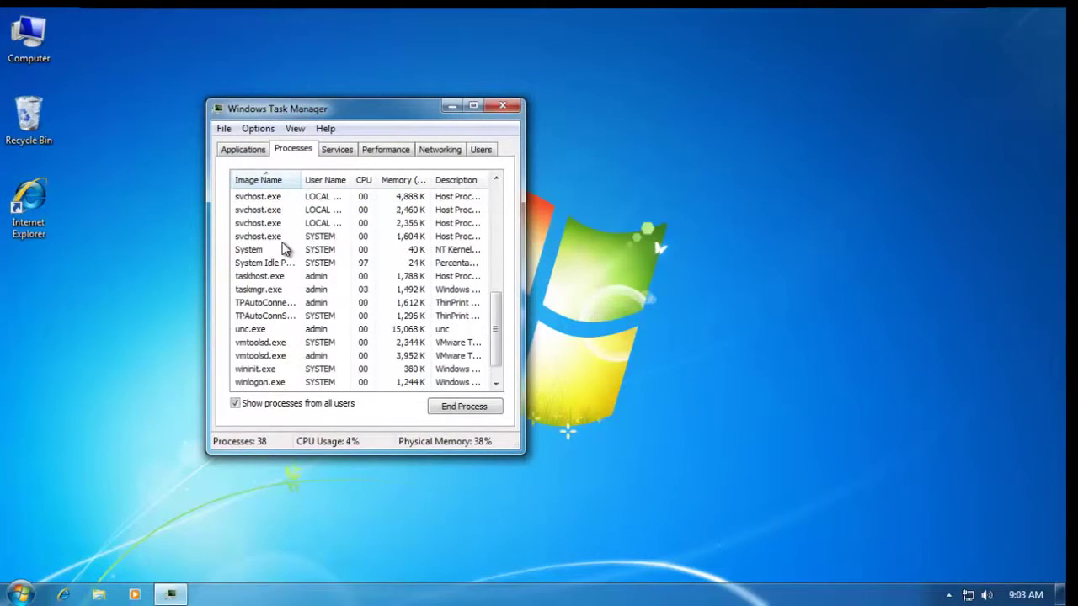
pyautogui.scroll(-1, 283, 247)
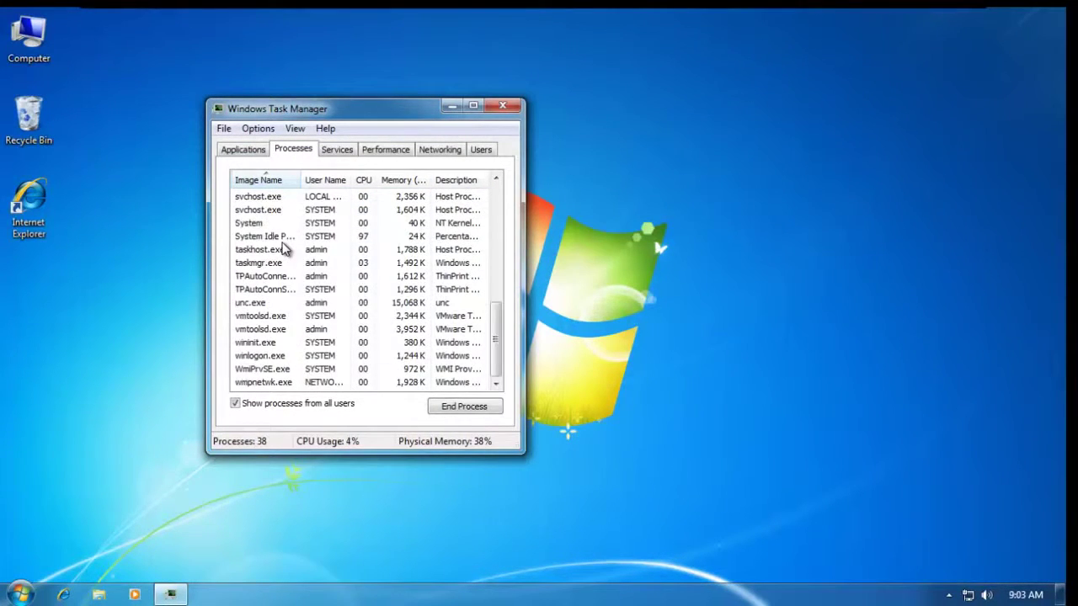
pyautogui.click(341, 305)
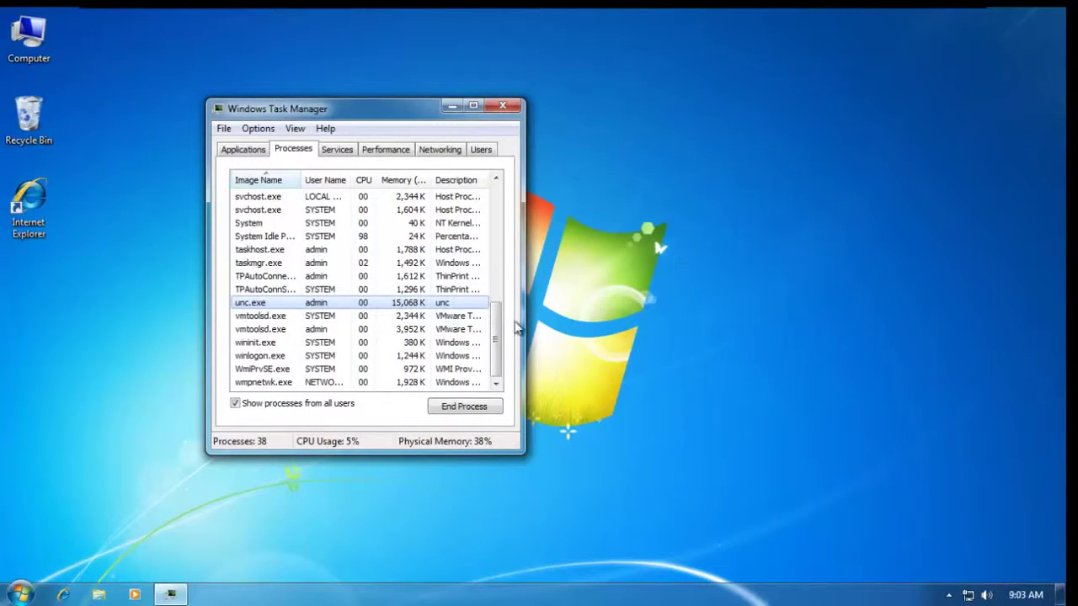
pyautogui.click(707, 430)
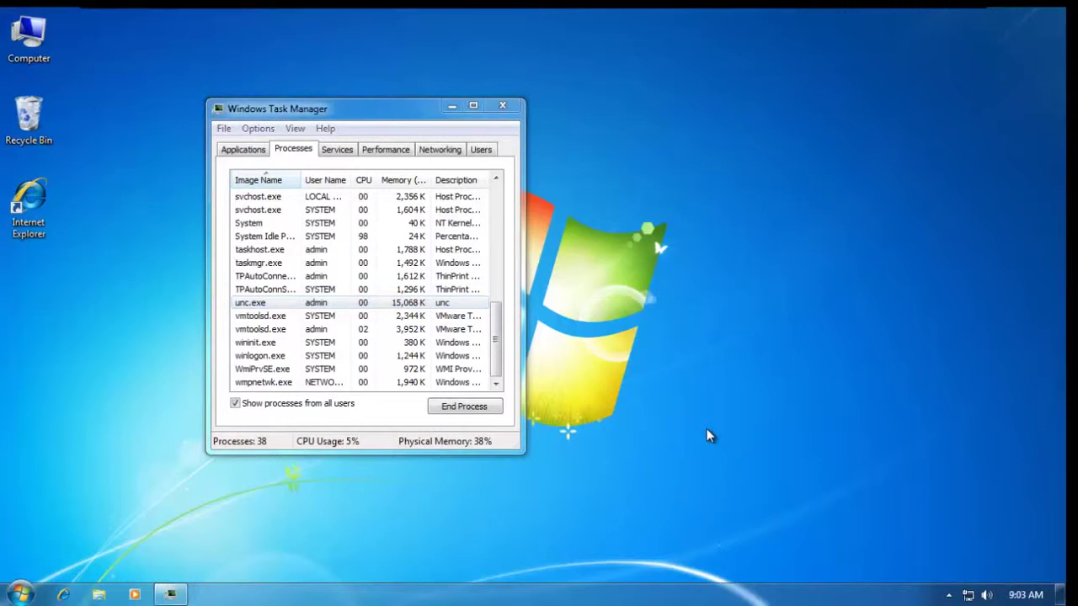
# Reopen Win 7 Security Cleaner Pro from the hidden notification icons on its Main page, and arrange it beside Task Manager
pyautogui.click(948, 598)
pyautogui.click(921, 517)
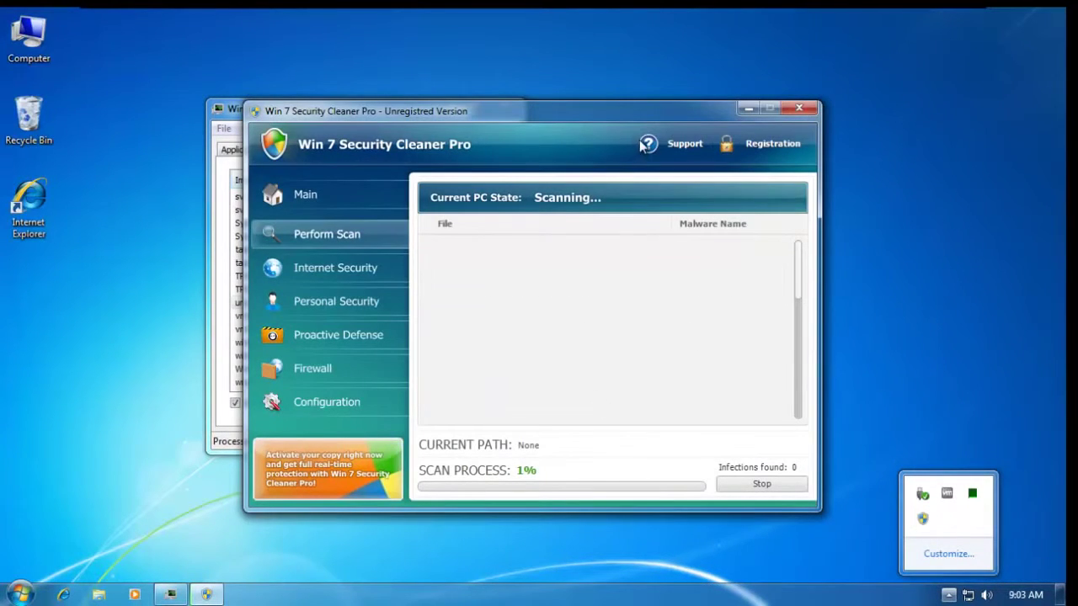
pyautogui.click(367, 207)
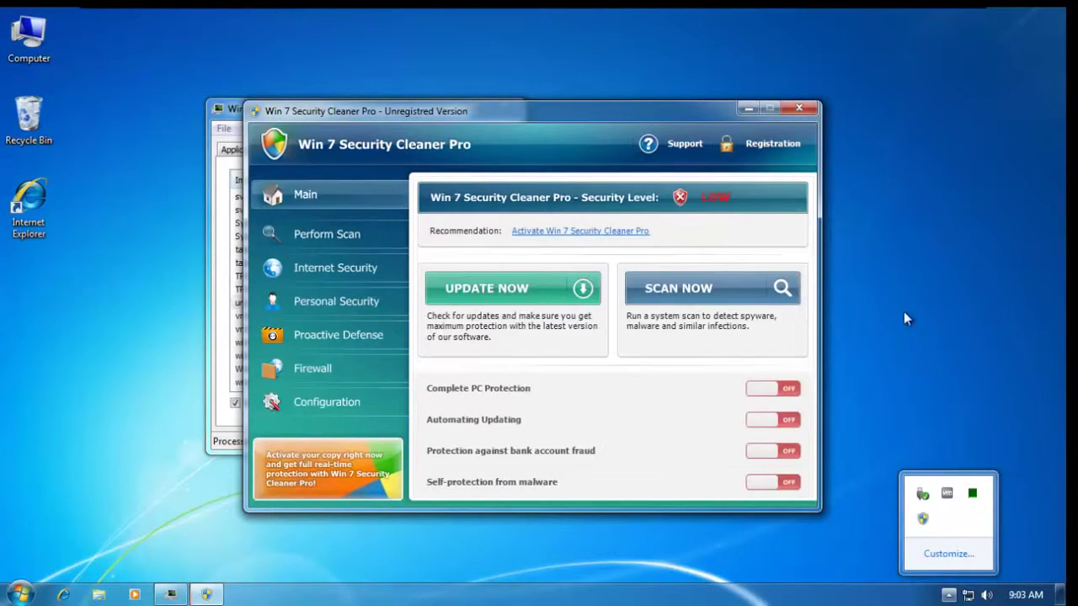
pyautogui.click(774, 255)
pyautogui.moveTo(530, 108); pyautogui.dragTo(638, 77)
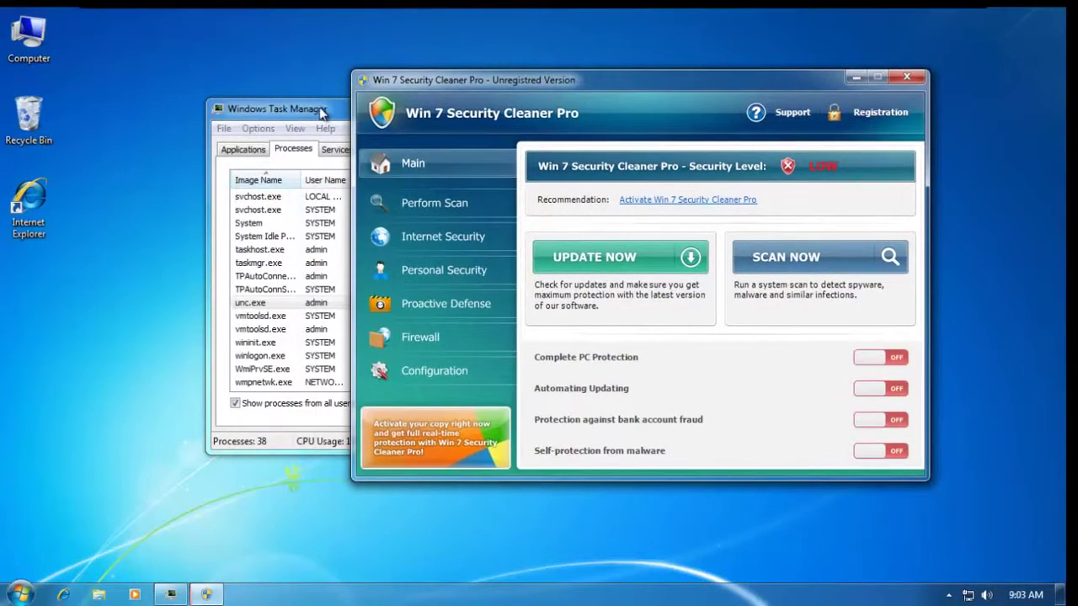
pyautogui.moveTo(322, 112); pyautogui.dragTo(289, 185)
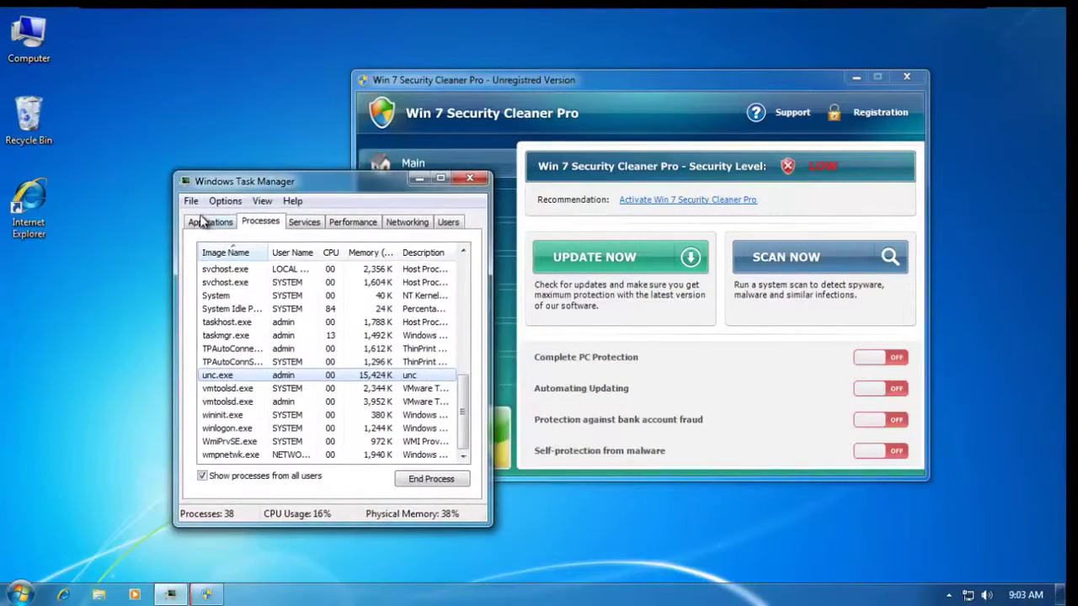
# Locate the process behind the running Win 7 Security Cleaner Pro application from Task Manager's list of applications
pyautogui.click(202, 221)
pyautogui.click(271, 270)
pyautogui.rightClick(272, 271)
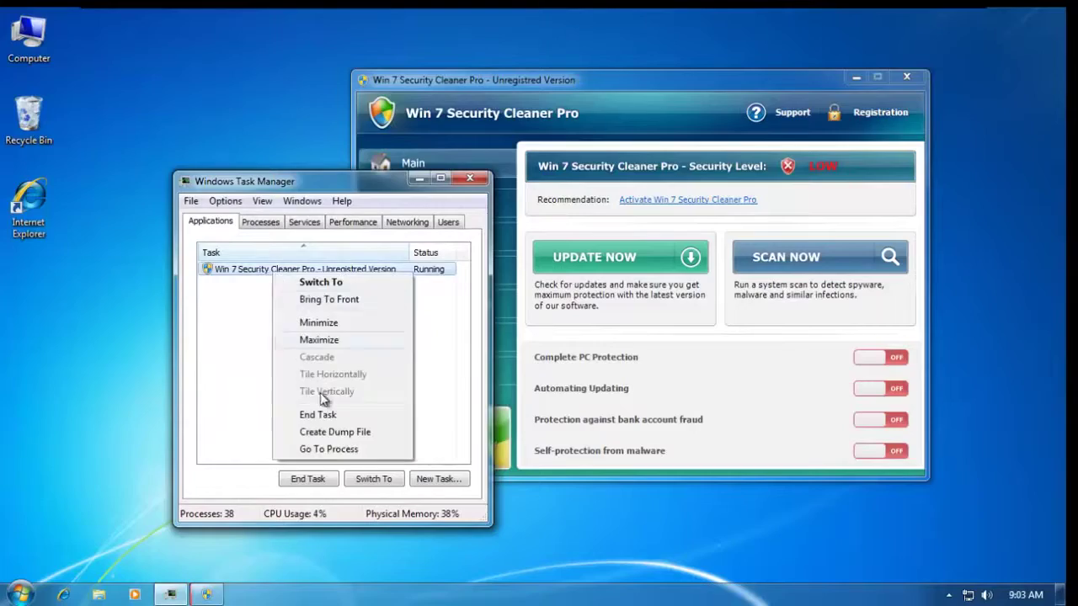
pyautogui.click(331, 450)
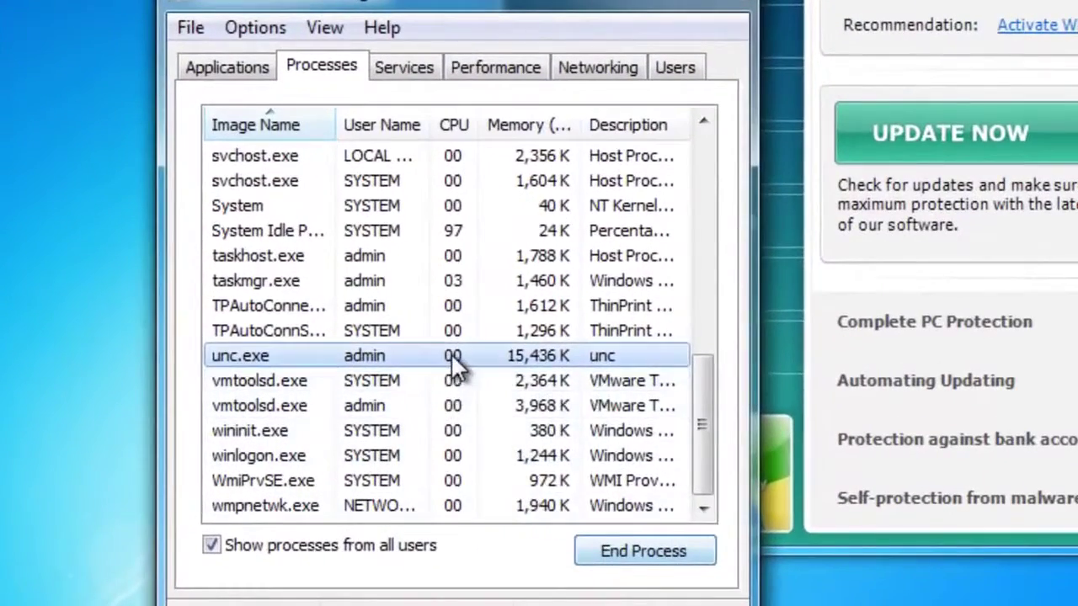
# End the unc.exe process in Task Manager and confirm the termination
pyautogui.rightClick(452, 358)
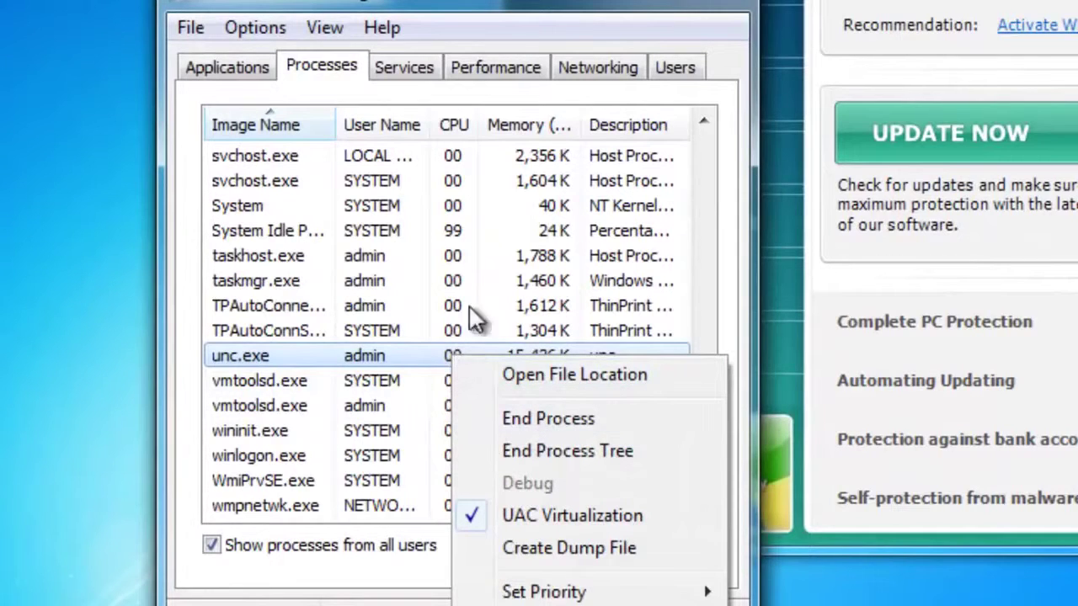
pyautogui.click(236, 356)
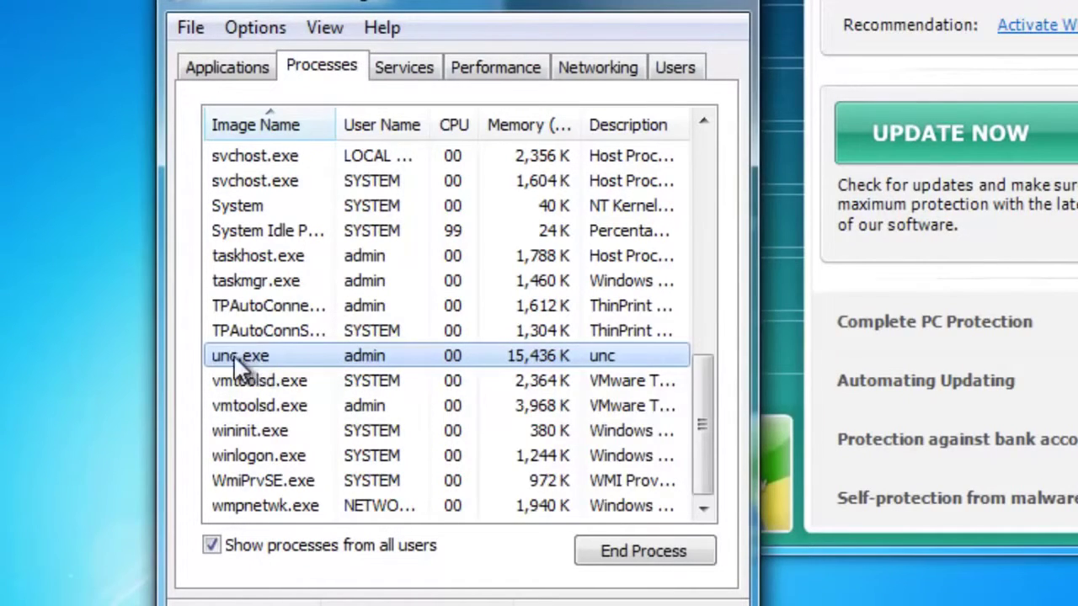
pyautogui.click(654, 553)
pyautogui.click(856, 271)
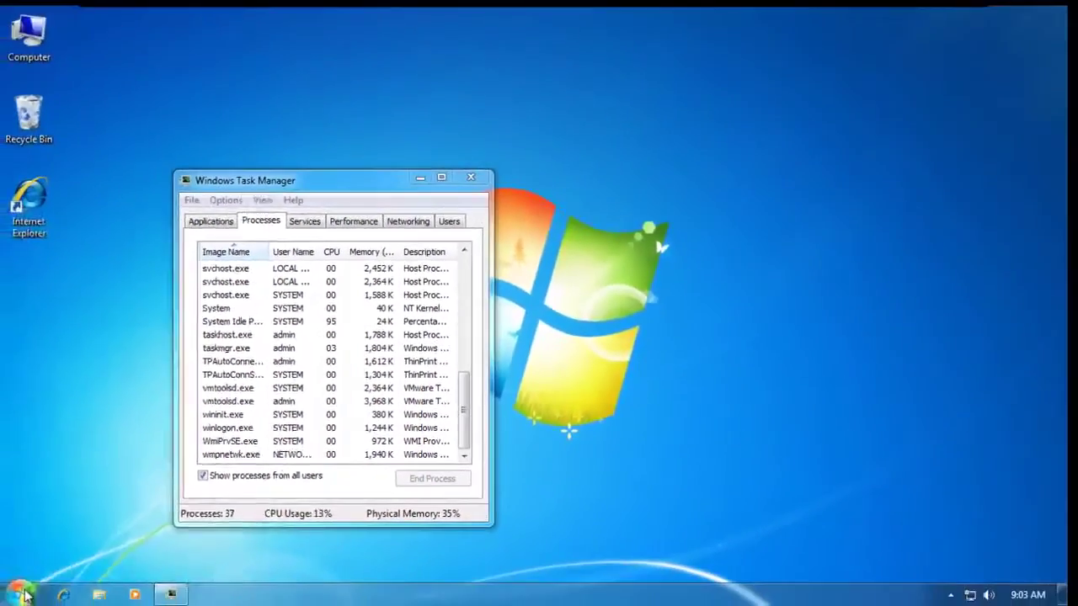
# Open the %appdata% location from the Start menu search, go up to AppData, and enter its Local folder
pyautogui.click(19, 589)
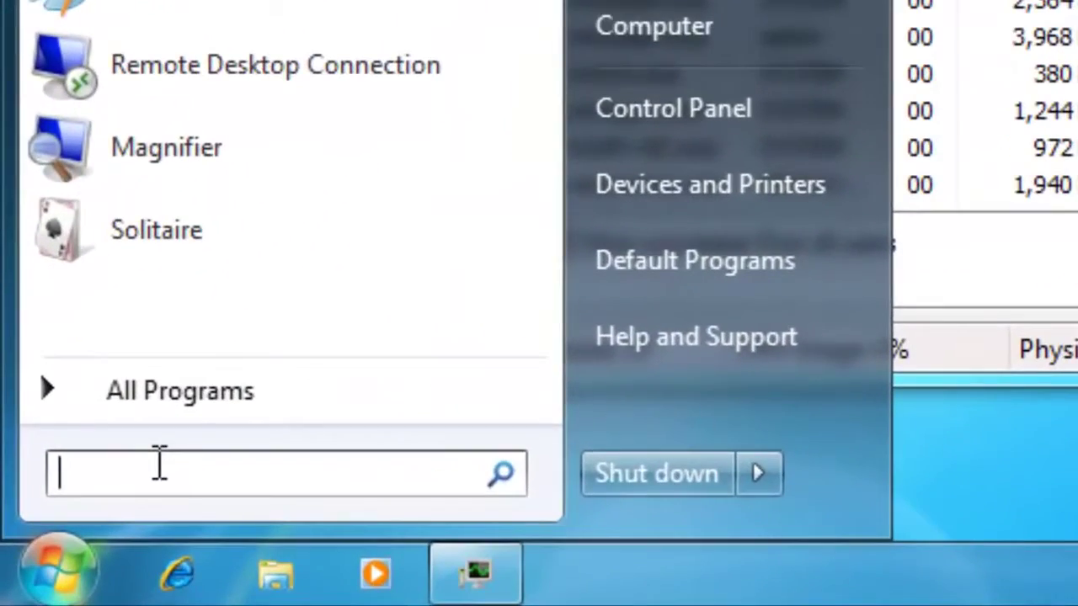
pyautogui.write('%')
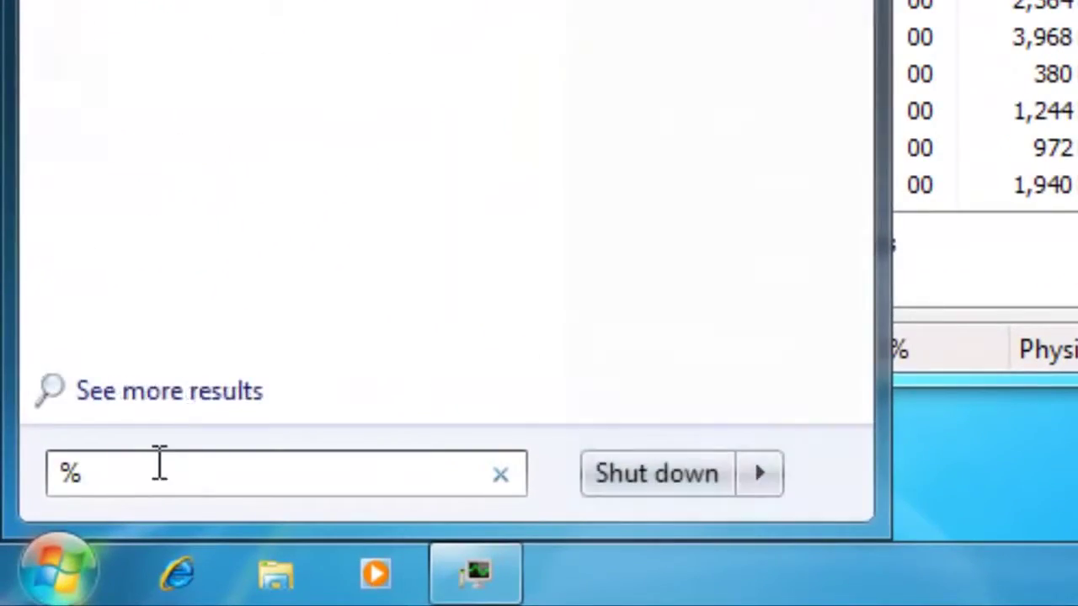
pyautogui.write('appdata%')
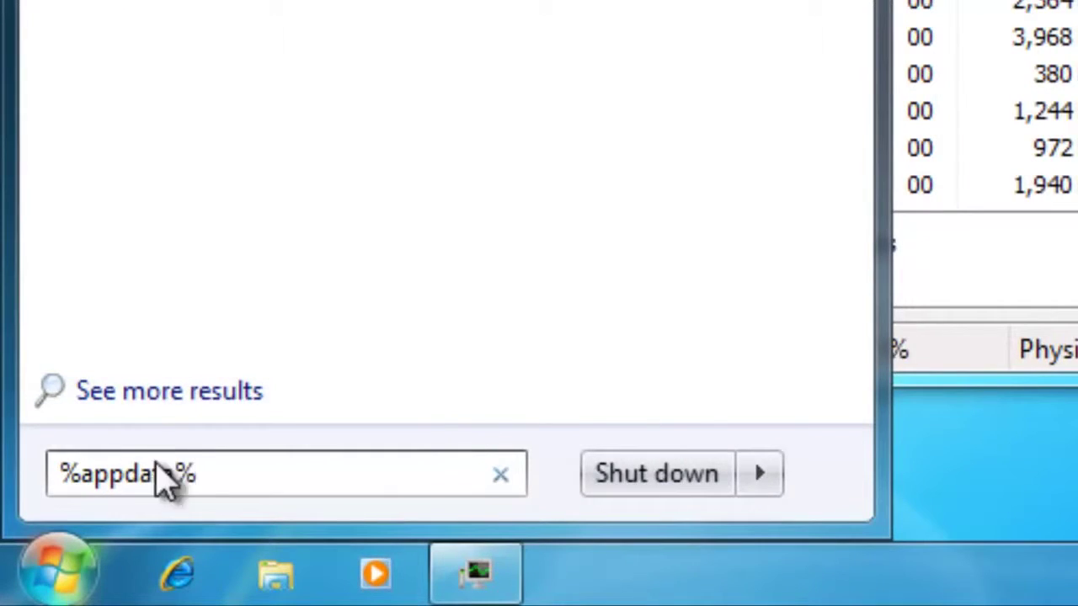
pyautogui.press('Return')
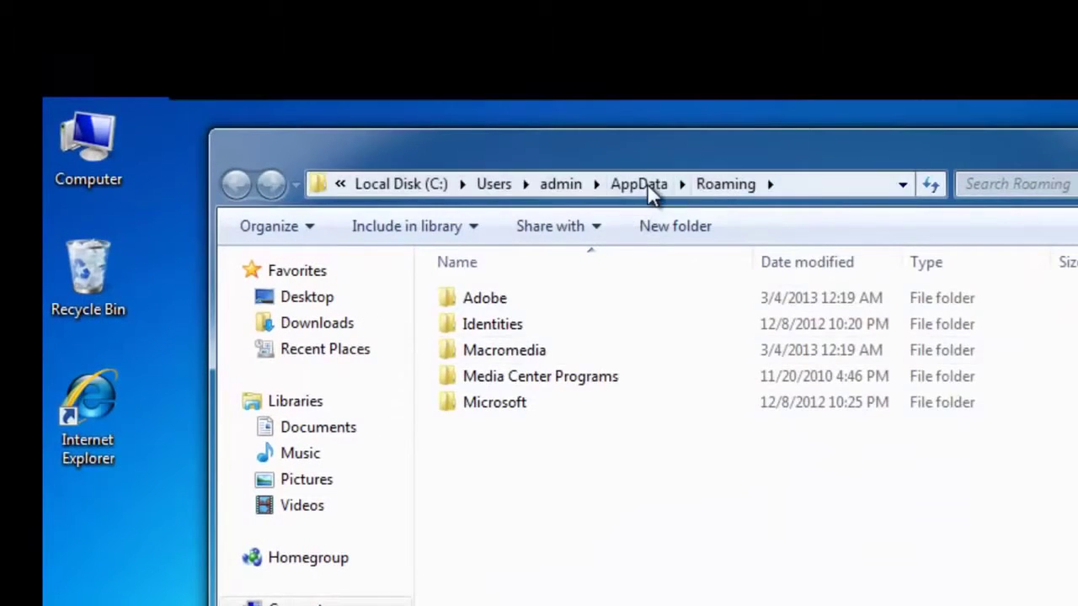
pyautogui.click(649, 187)
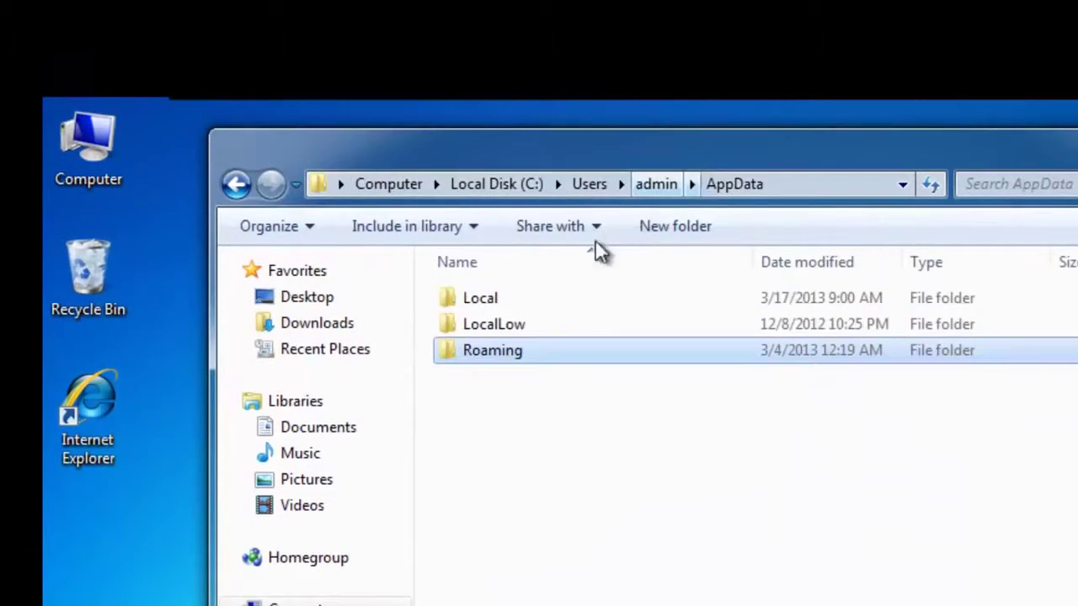
pyautogui.doubleClick(524, 300)
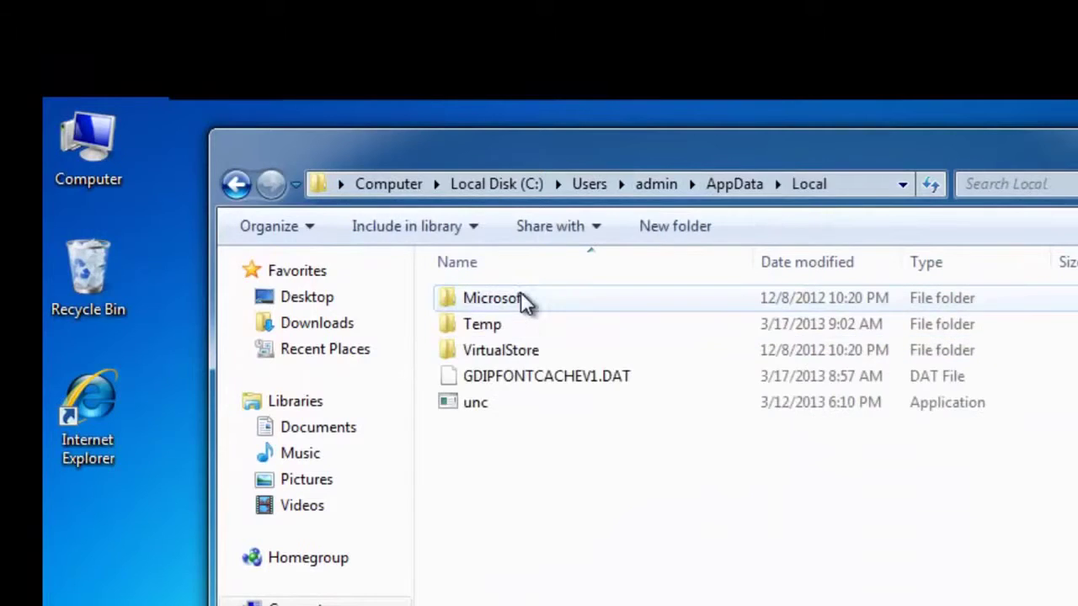
# Delete the unc application file from AppData\Local and confirm moving it to the Recycle Bin
pyautogui.click(510, 402)
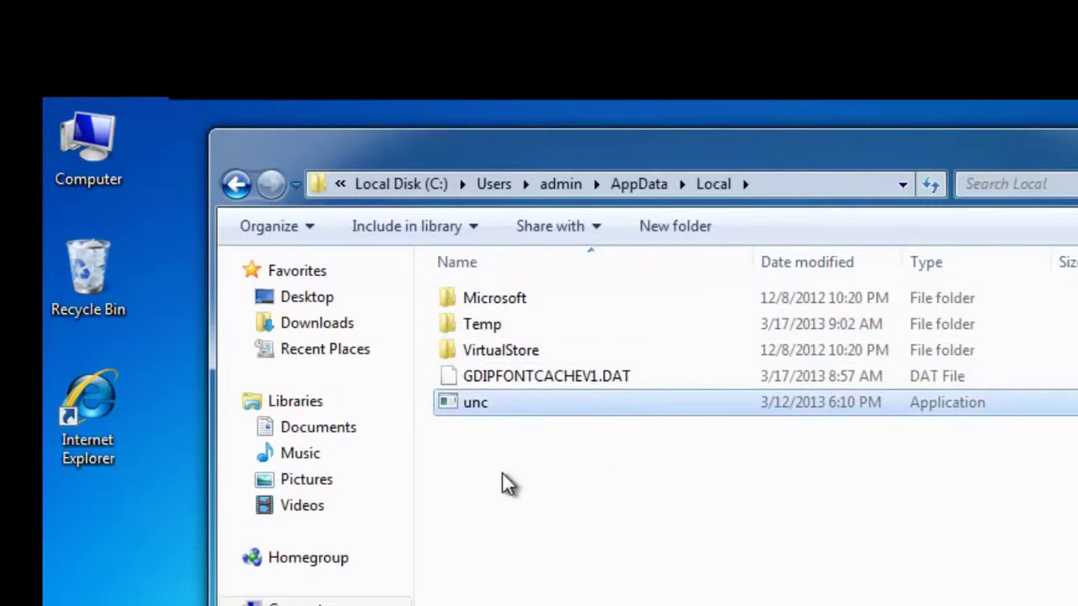
pyautogui.rightClick(579, 417)
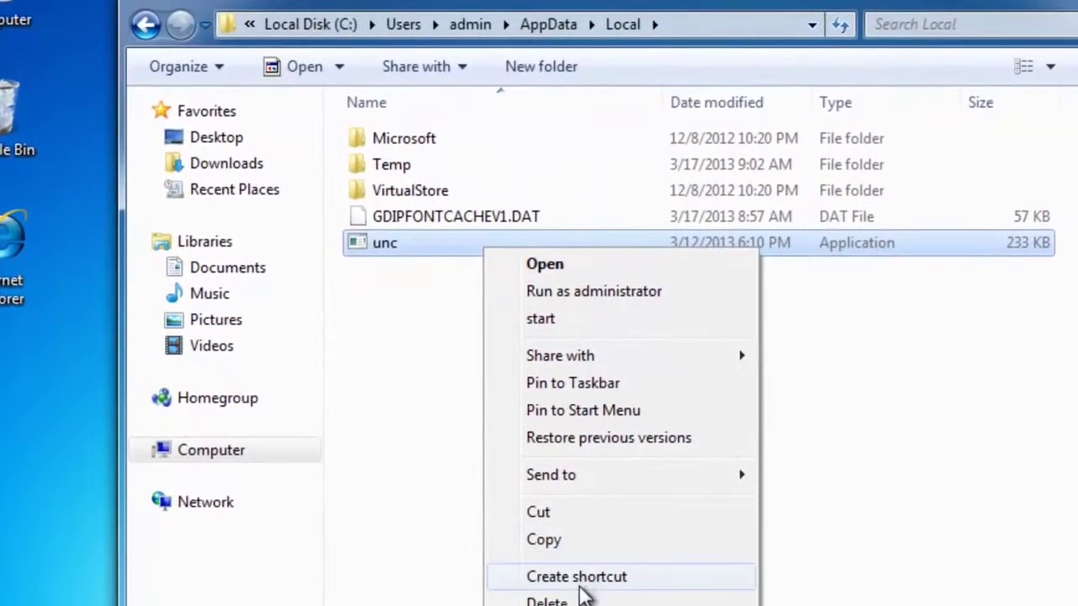
pyautogui.click(585, 601)
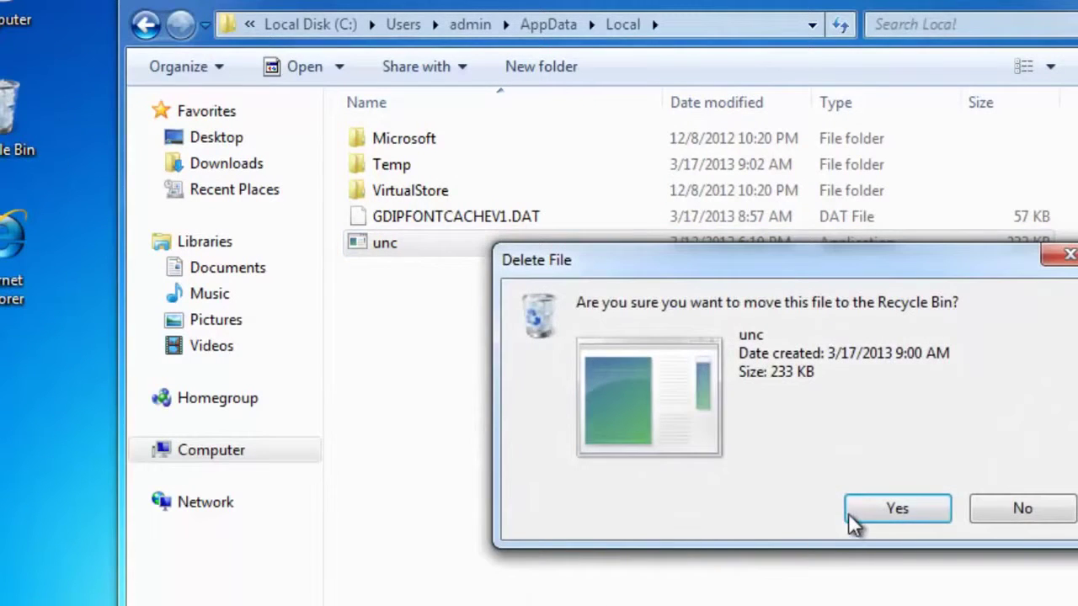
pyautogui.click(867, 507)
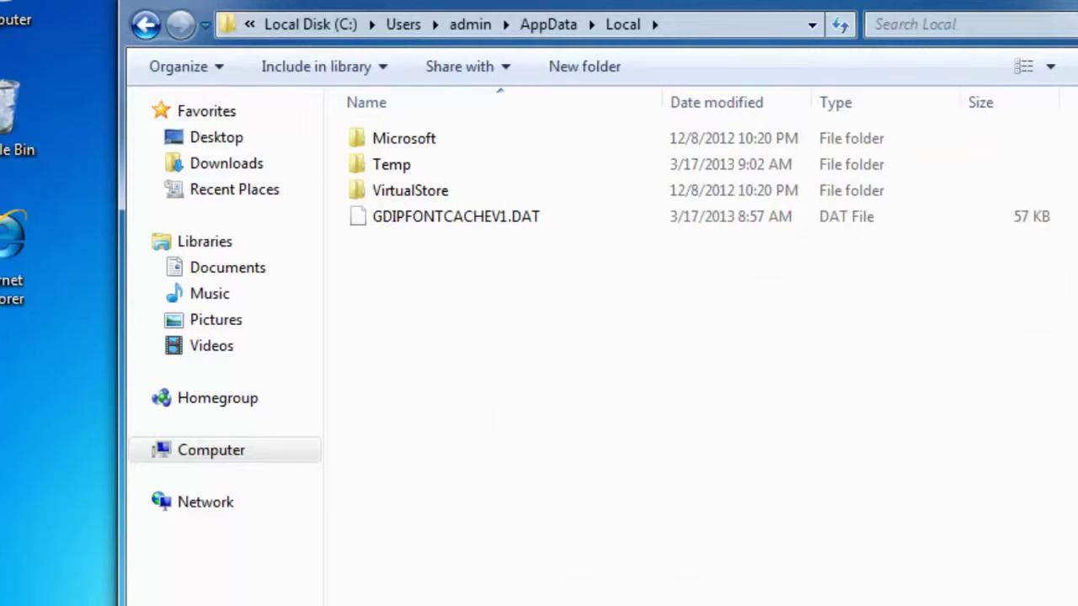
# Bring up the desktop's Task Manager window, close it, and restart Windows
pyautogui.hotkey('ctrl', 'shift', 'Escape')
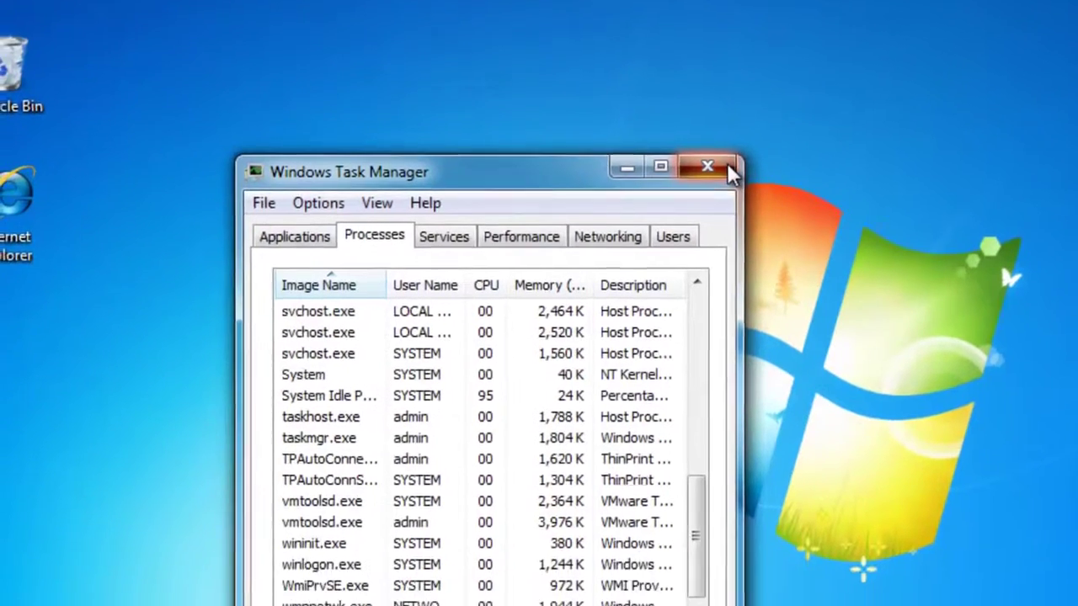
pyautogui.click(717, 209)
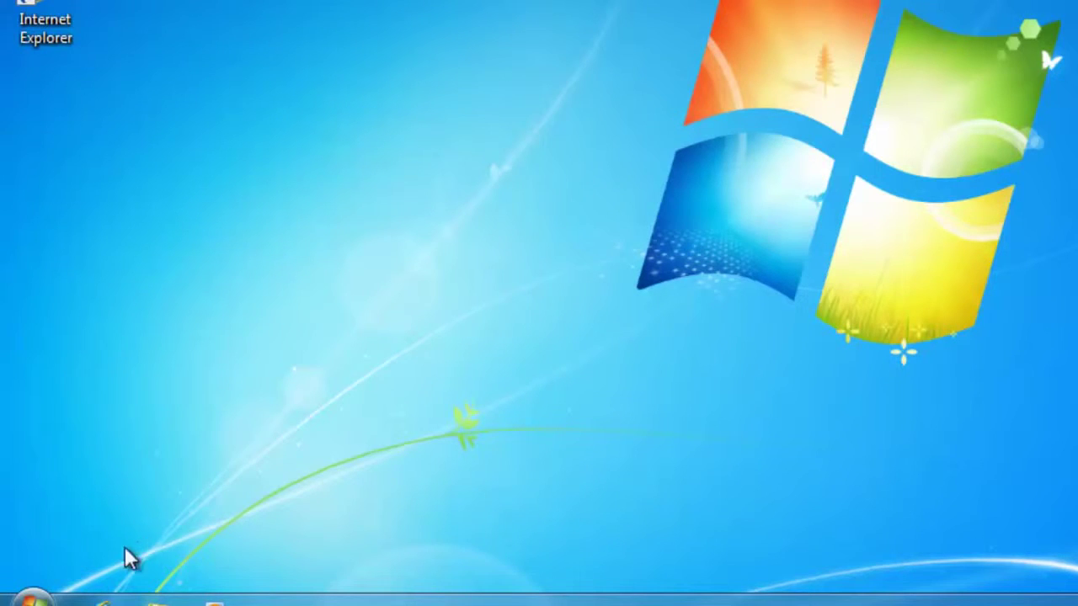
pyautogui.click(31, 598)
pyautogui.click(434, 555)
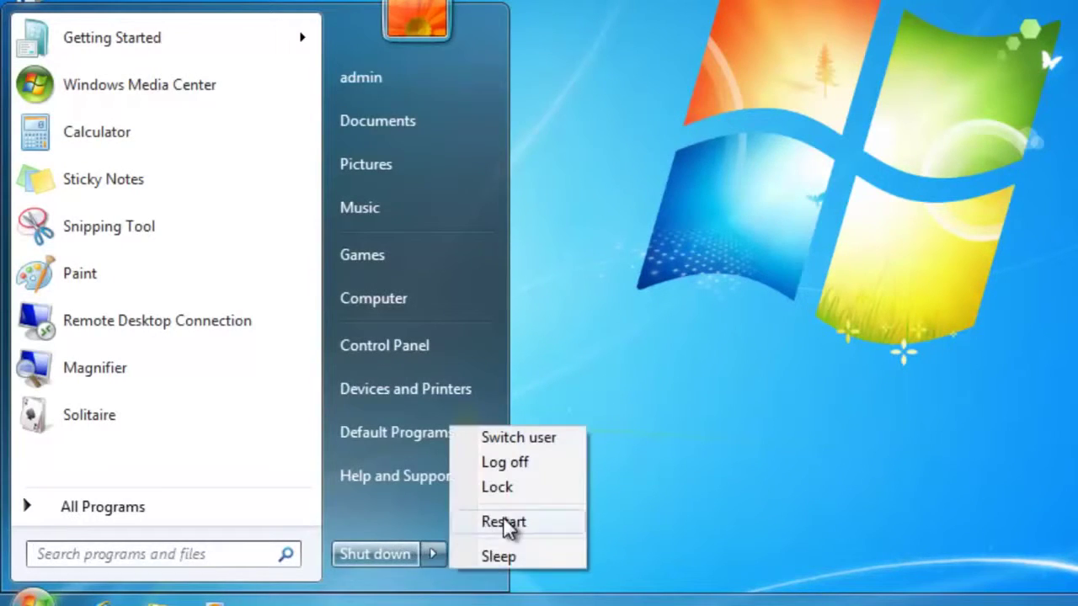
pyautogui.click(500, 520)
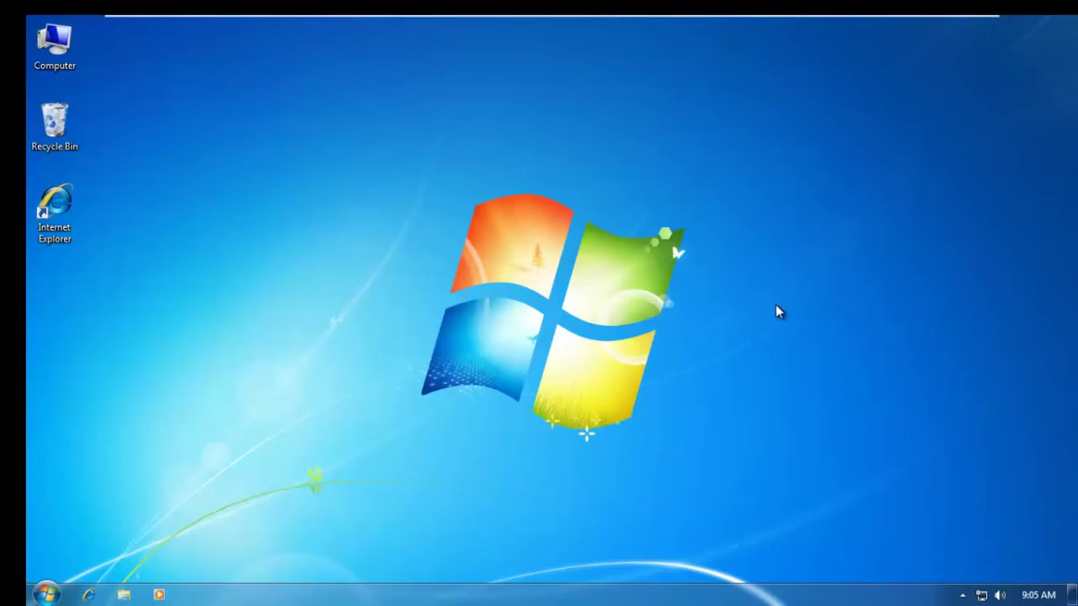
# Check the hidden notification icons for the rogue program, and test whether Internet Explorer loads the MSN home page before closing it
pyautogui.click(963, 594)
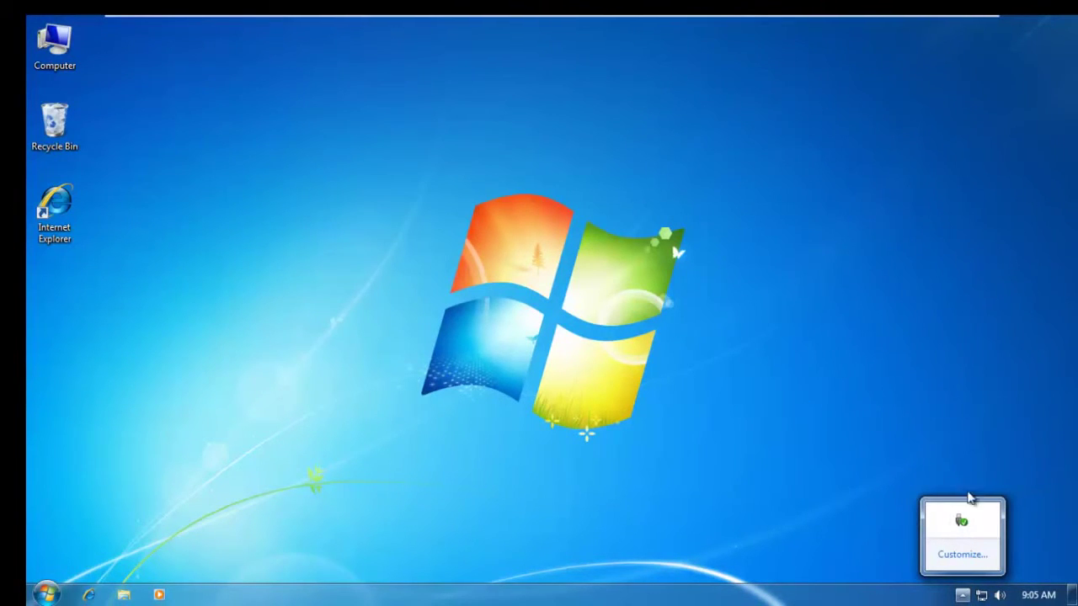
pyautogui.click(773, 352)
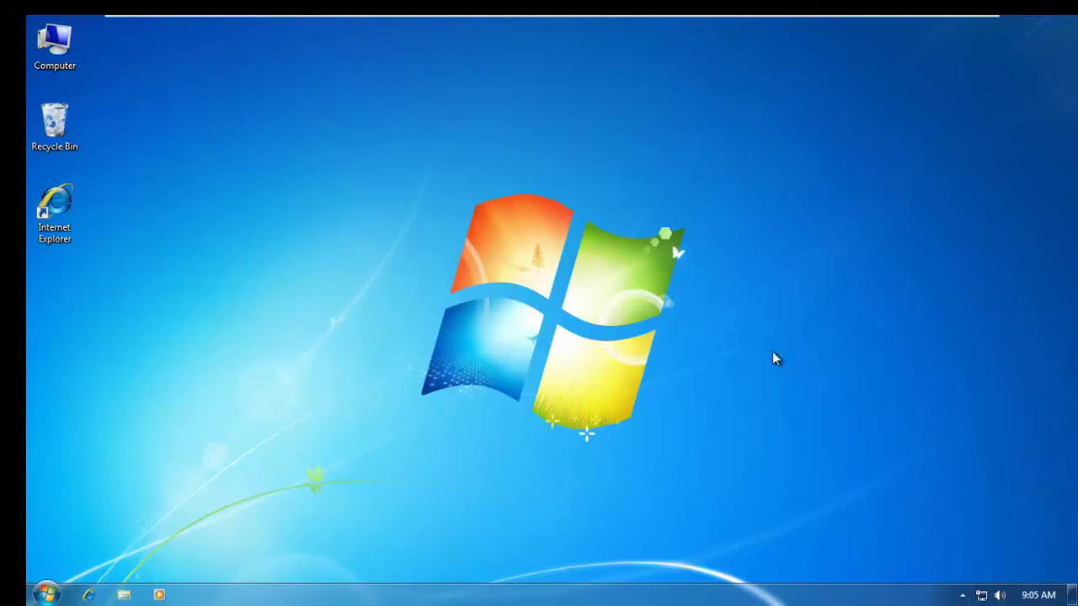
pyautogui.click(64, 202)
pyautogui.doubleClick(64, 202)
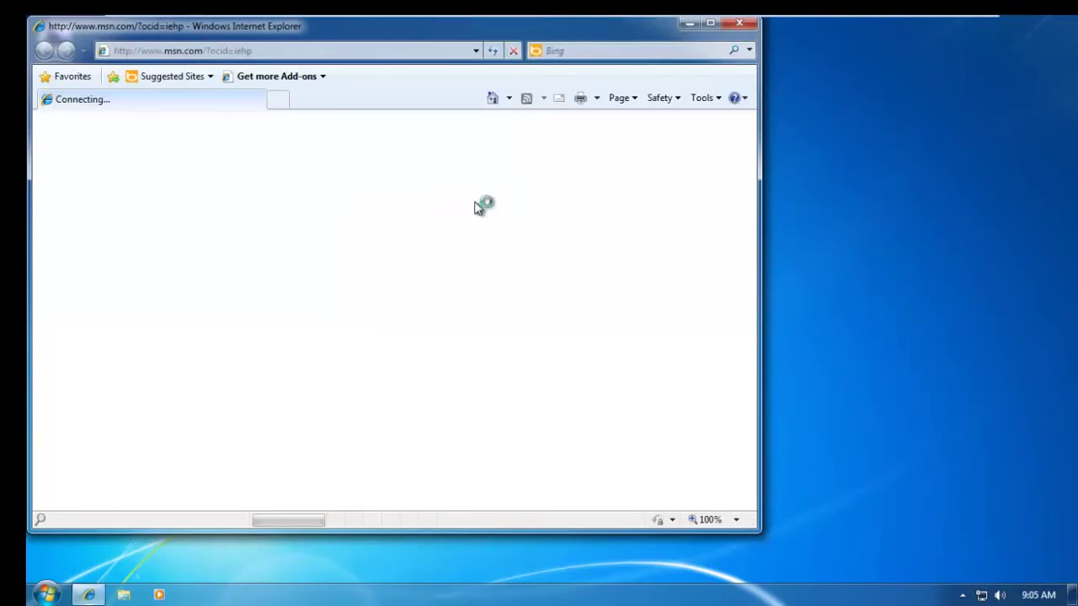
pyautogui.moveTo(411, 36); pyautogui.dragTo(525, 77)
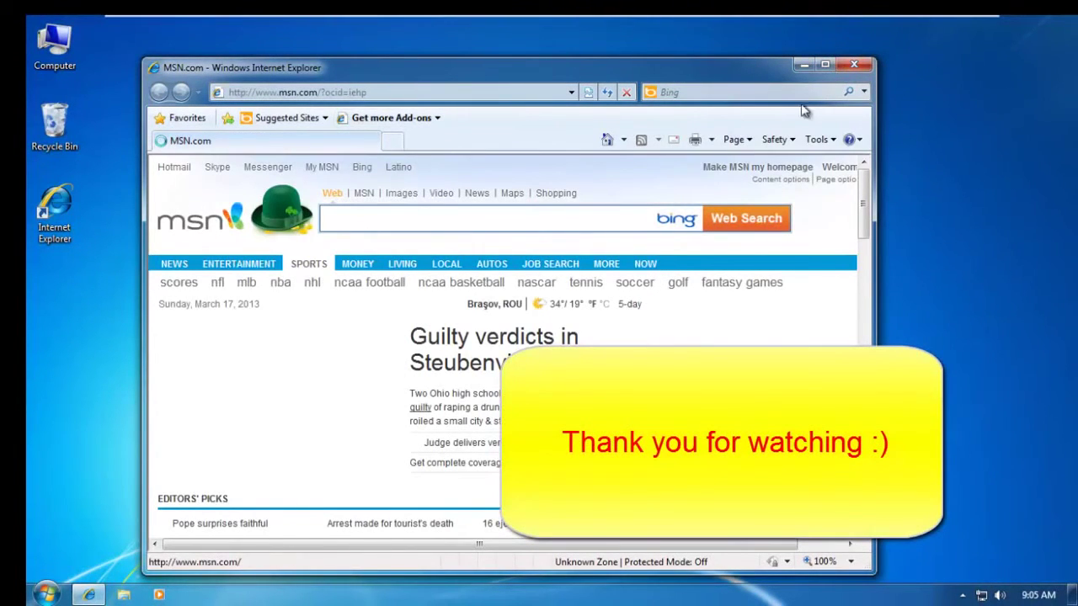
pyautogui.click(854, 65)
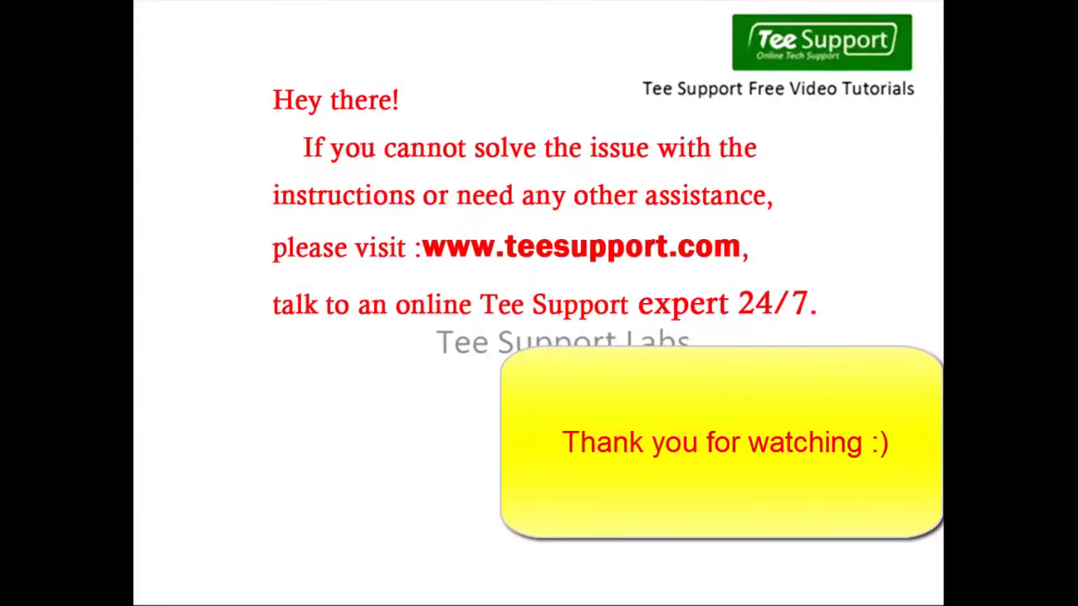